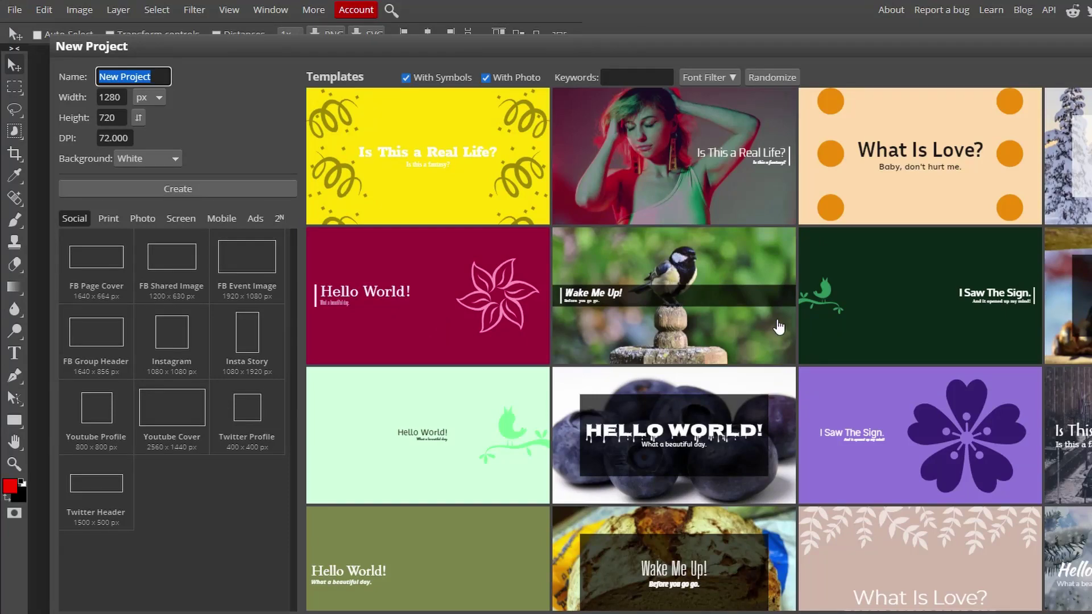
Create the blank white 1280×720 project and show the Info panel.
scroll(785, 333, down, 12)
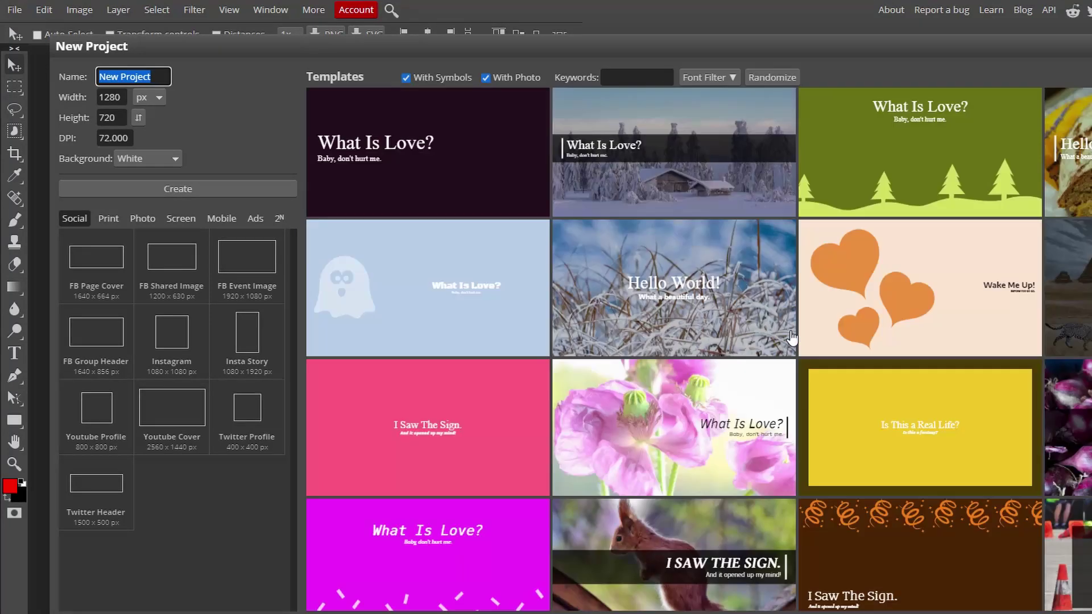
click(125, 98)
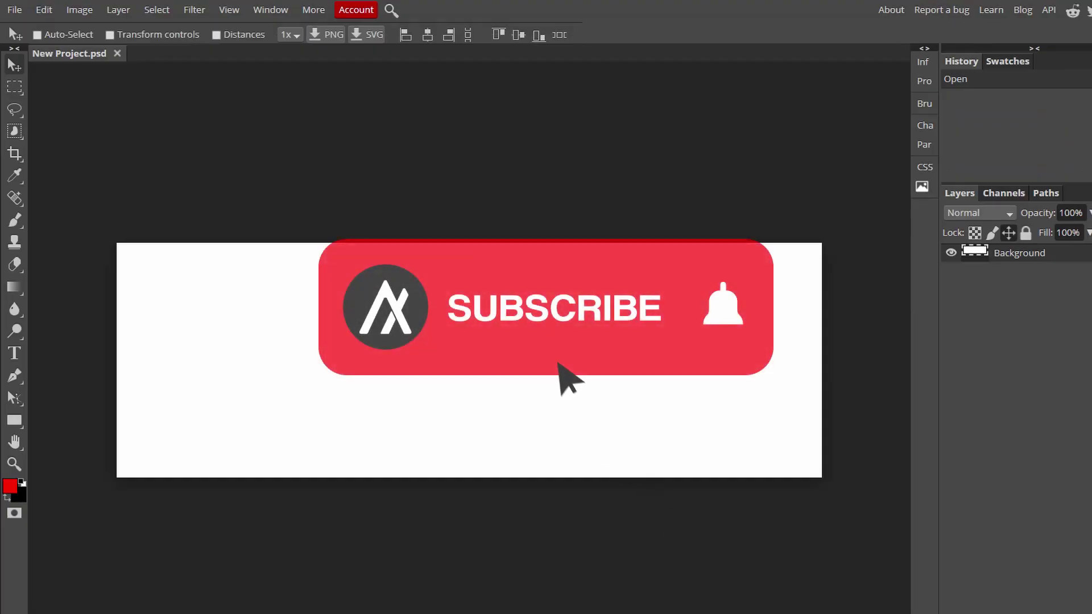
click(923, 62)
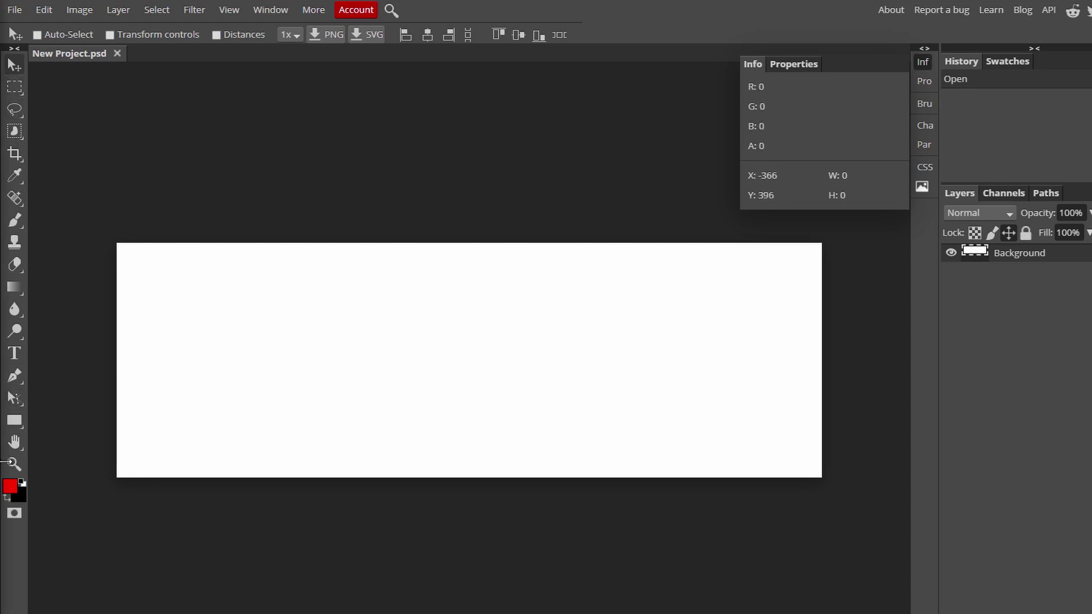
Fill the background with dark grey #3a3a3a.
click(9, 484)
drag(153, 299, 98, 273)
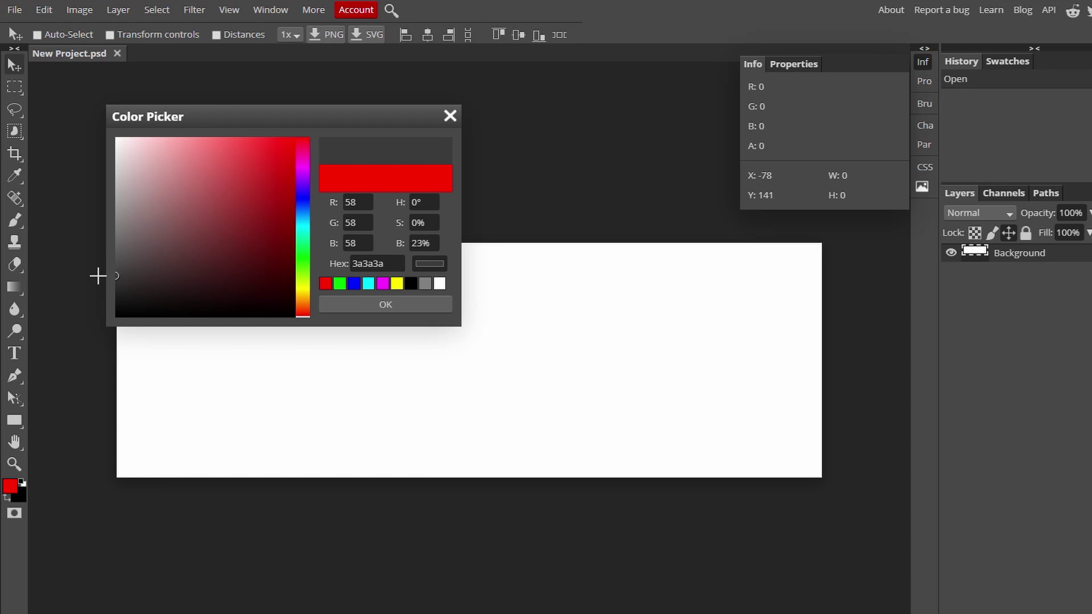
click(371, 300)
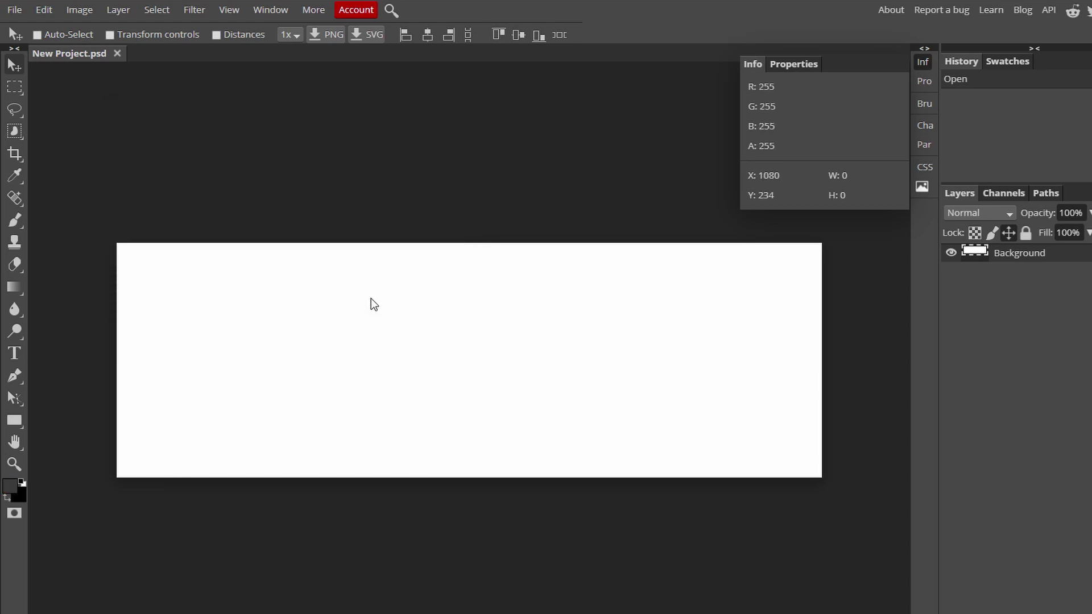
key(alt+BackSpace)
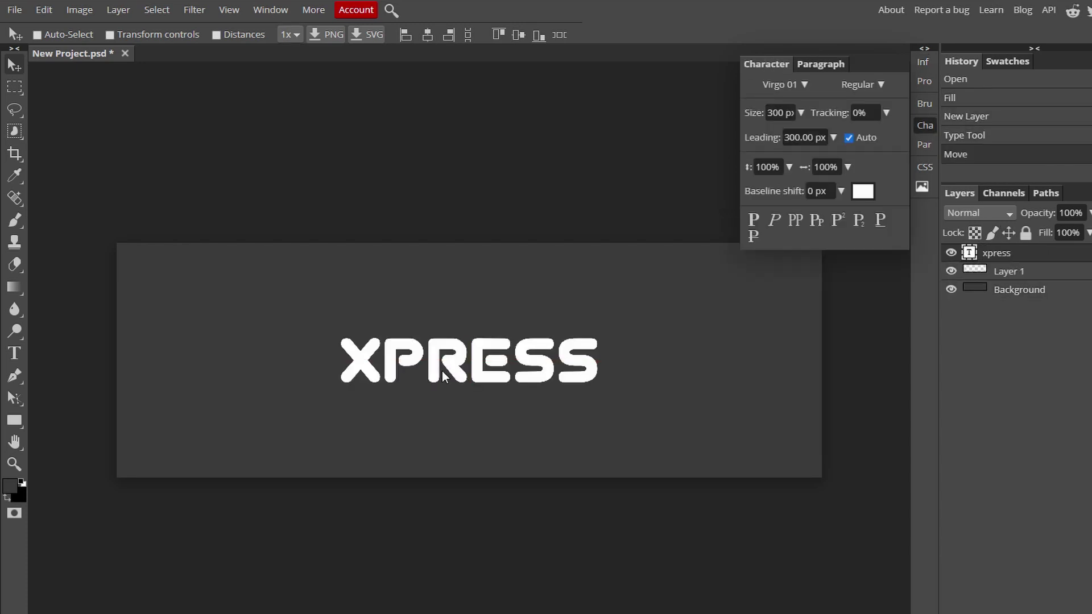
Set the XPRESS text to a 250 px font size.
scroll(435, 373, up, 5)
scroll(436, 374, down, 2)
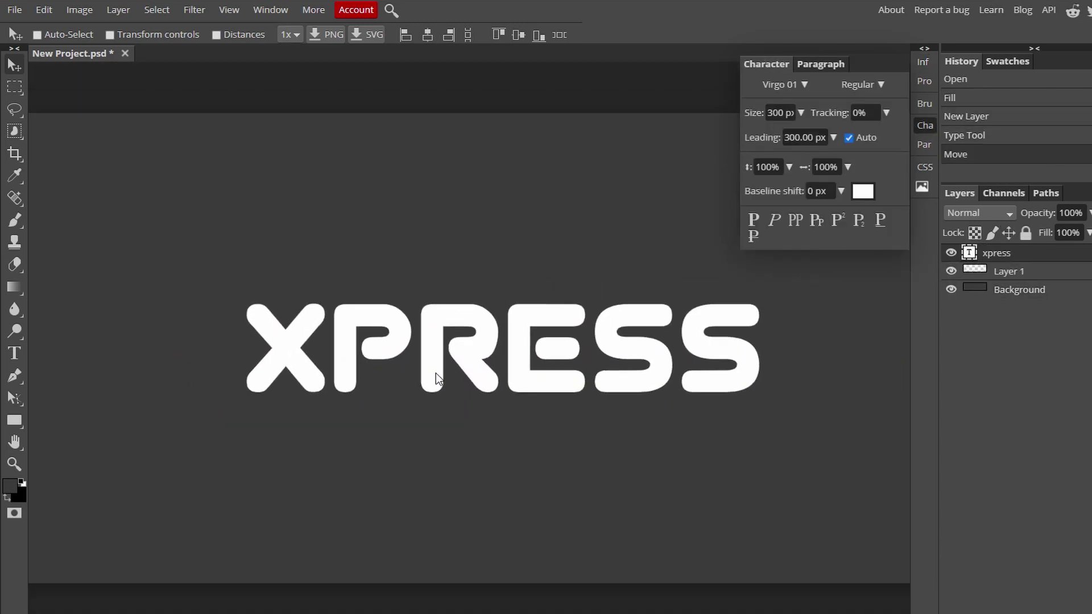
click(15, 353)
click(358, 346)
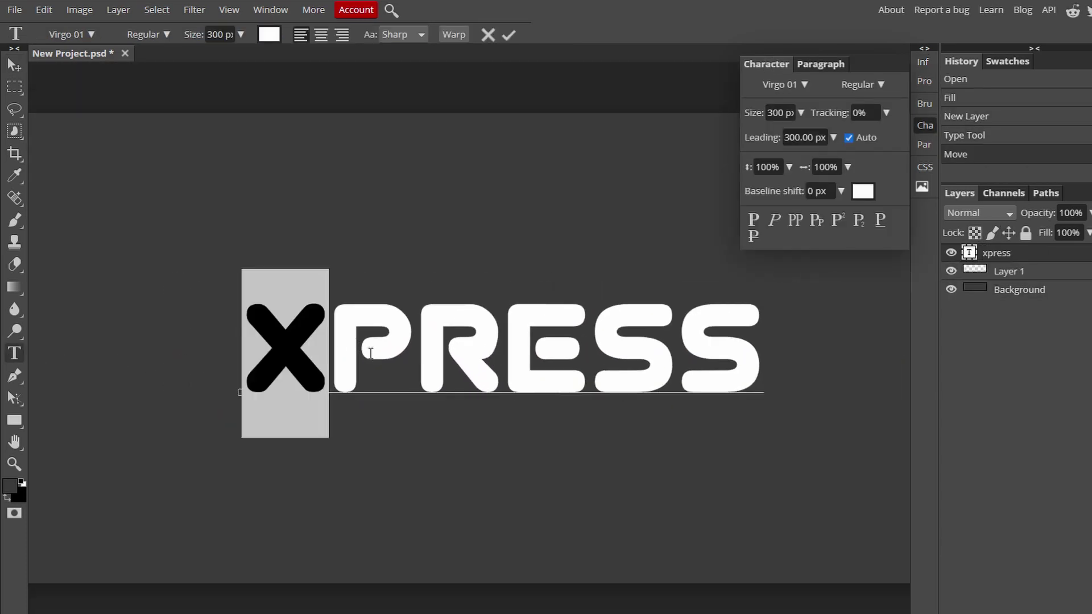
key(ctrl+a)
click(219, 32)
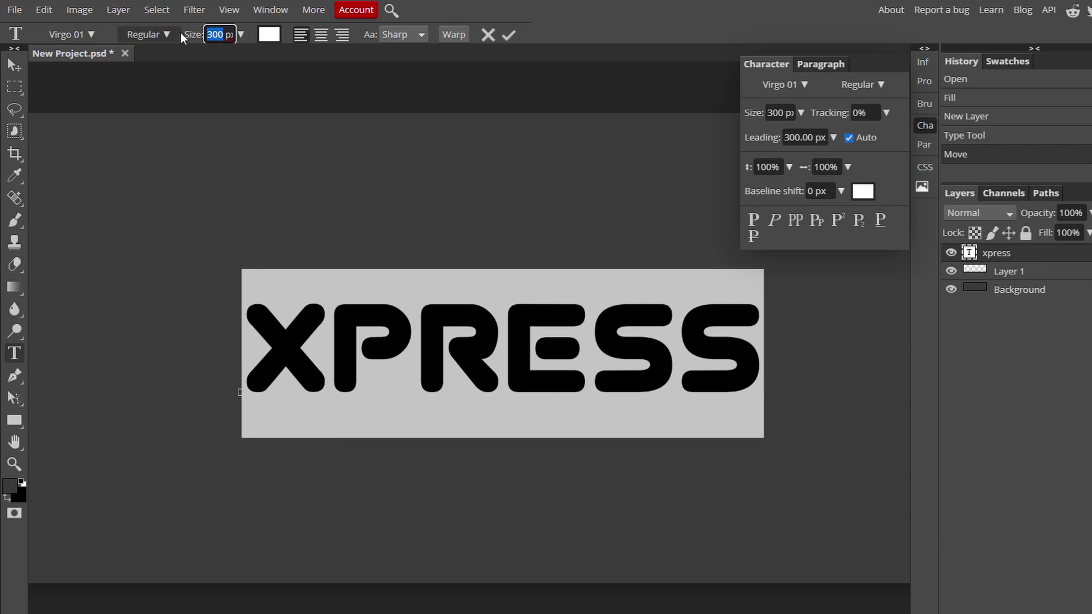
text(250)
key(Return)
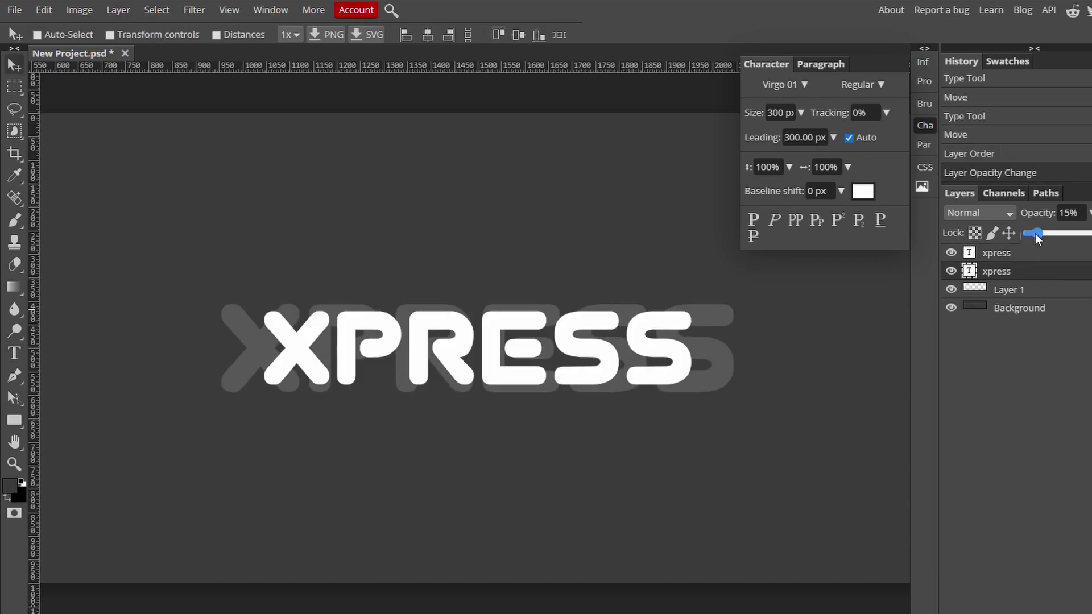
Give the duplicate XPRESS 13% opacity and a black Color Overlay, then fill the circle selection grey.
drag(1035, 234, 1034, 233)
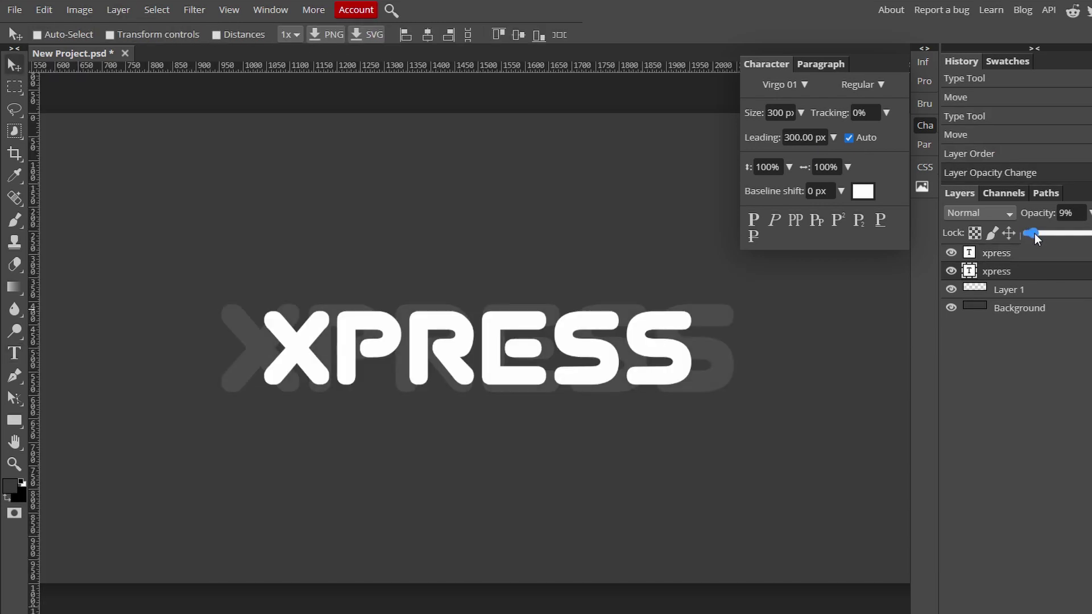
double_click(1061, 282)
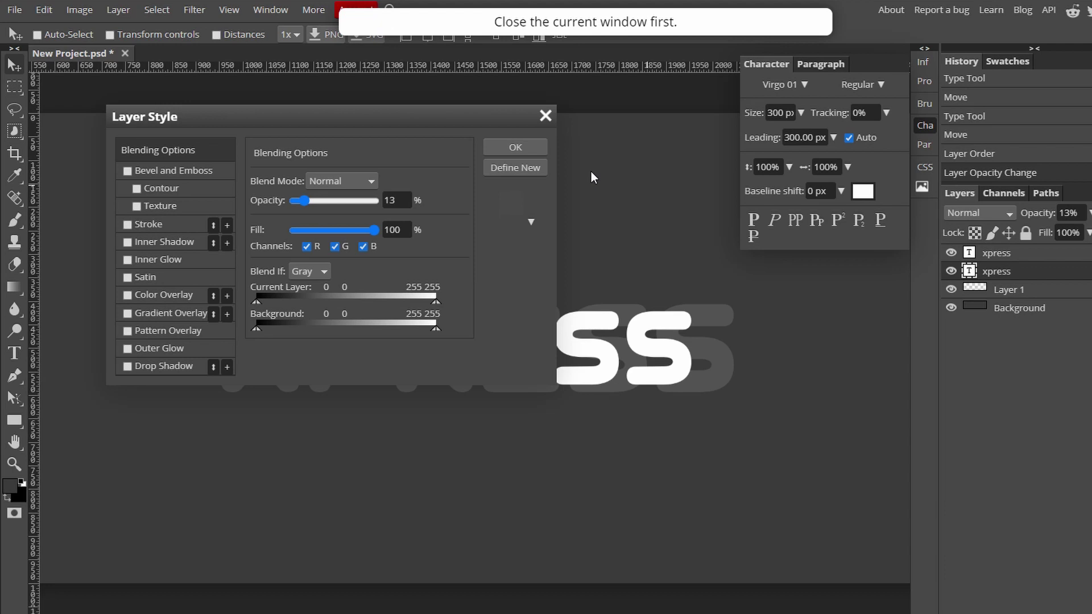
drag(351, 115, 917, 174)
click(738, 355)
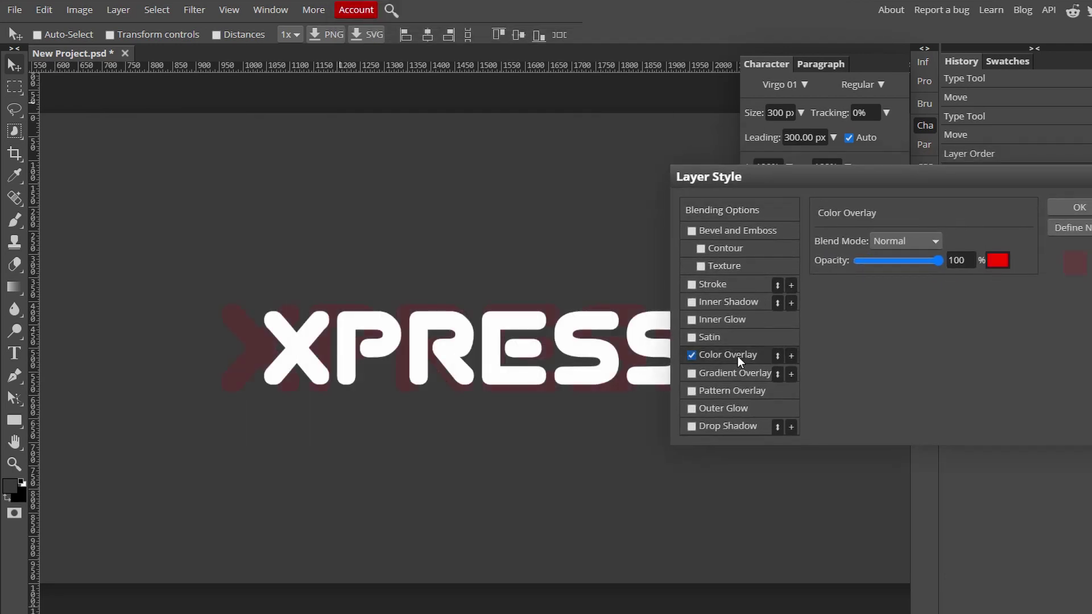
click(998, 260)
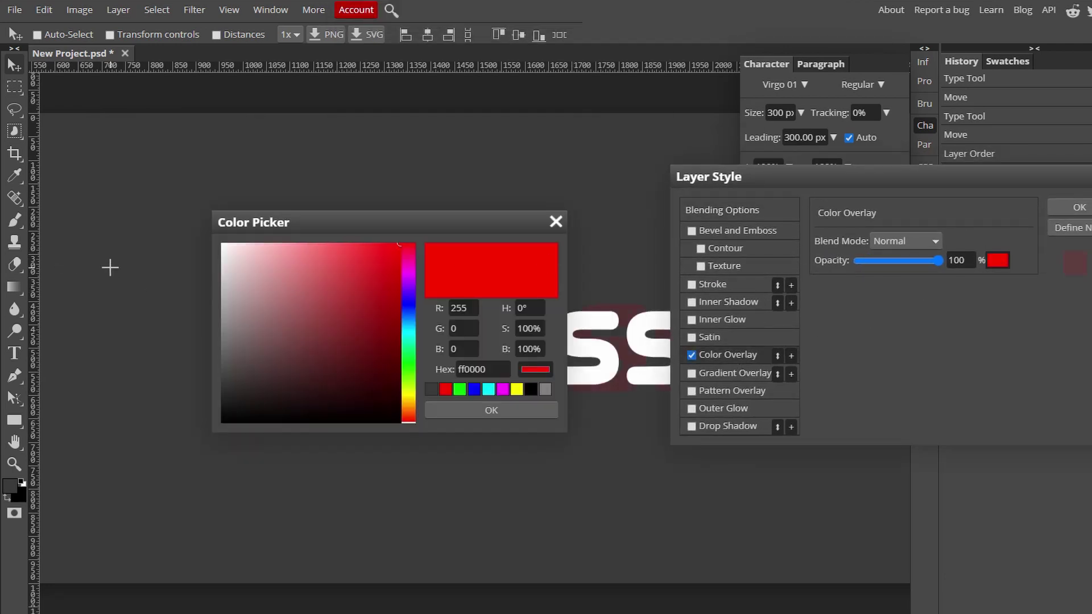
click(223, 421)
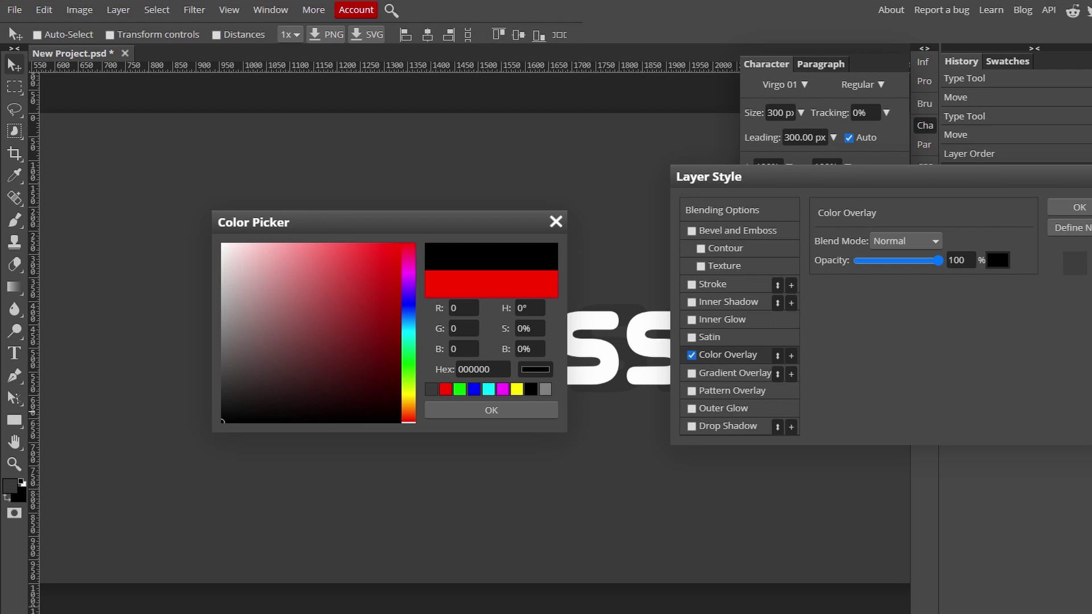
click(515, 413)
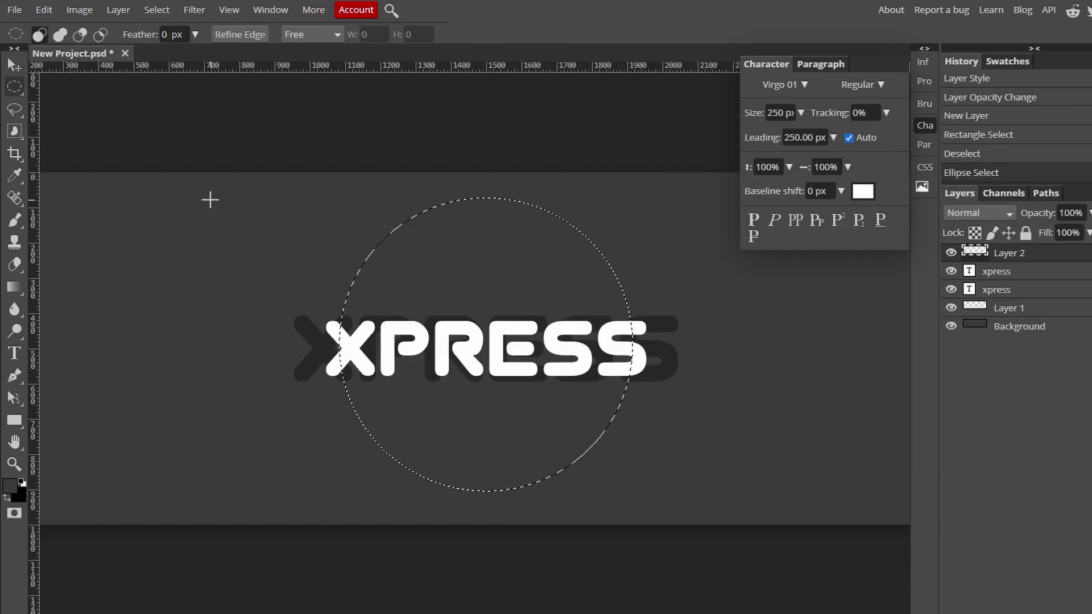
key(alt+BackSpace)
Give the circle layer Fill 0 and a white 4 px outside stroke.
key(ctrl+d)
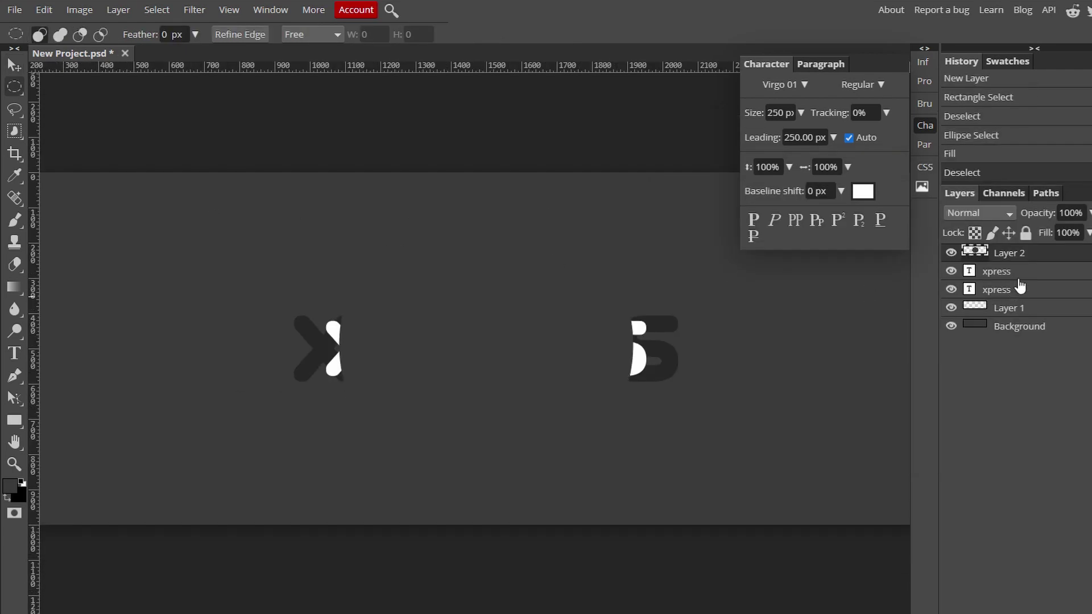
double_click(1048, 259)
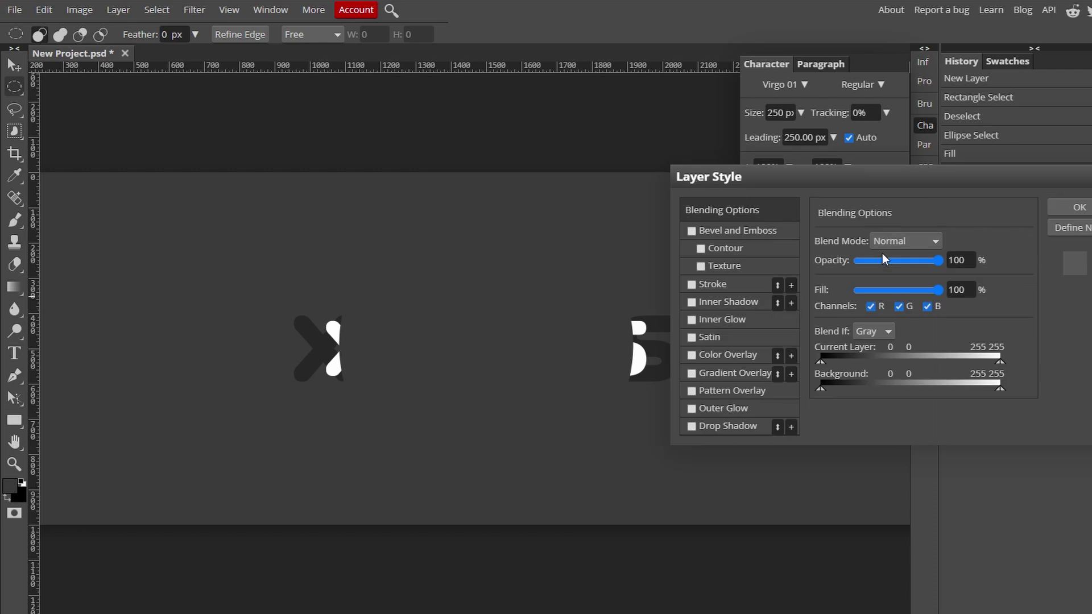
drag(883, 259, 733, 267)
click(711, 285)
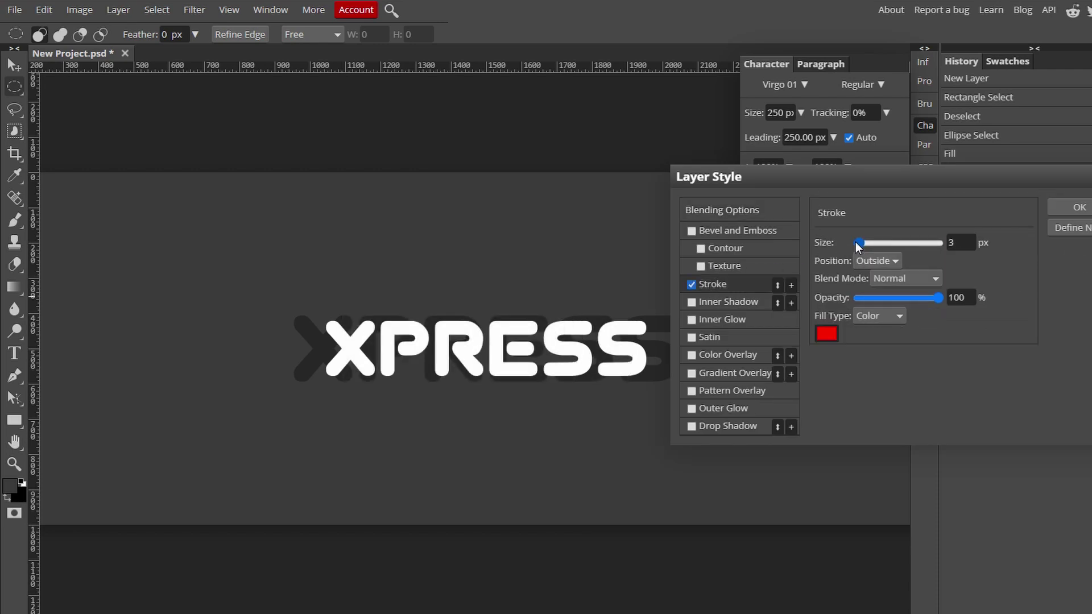
mouse_move(856, 242)
mouse_down()
mouse_move(920, 247)
mouse_move(863, 244)
mouse_move(941, 266)
mouse_move(835, 291)
mouse_up()
click(722, 210)
click(715, 285)
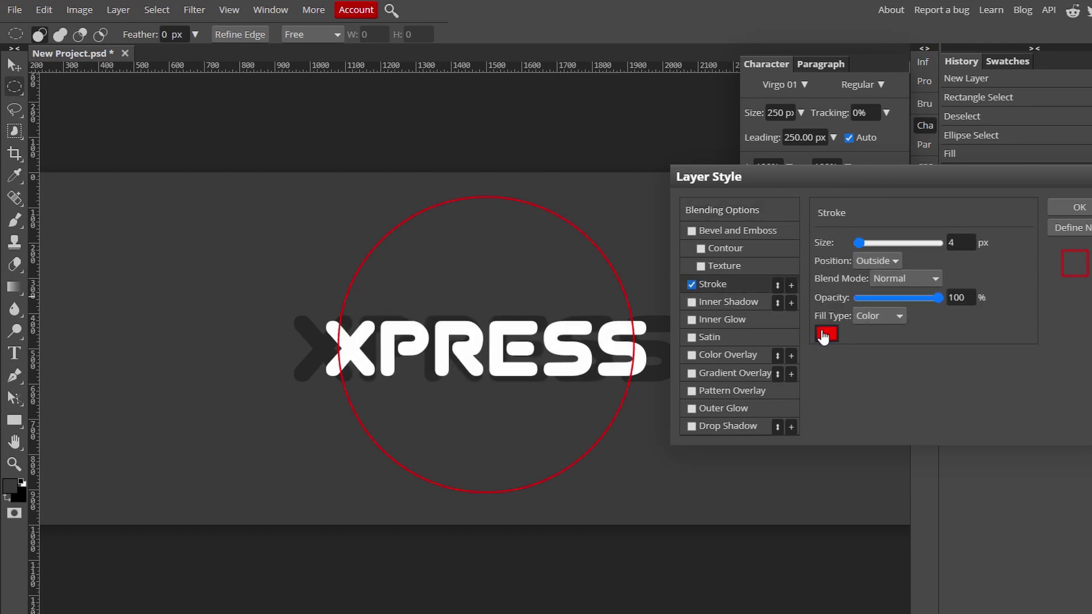
click(826, 334)
drag(318, 251, 176, 186)
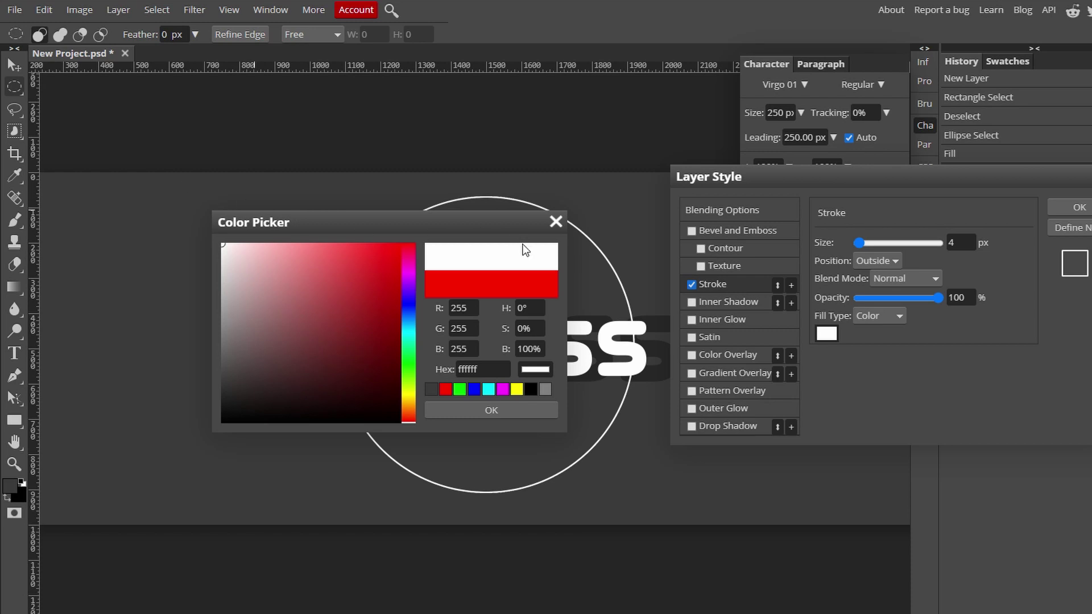
click(495, 410)
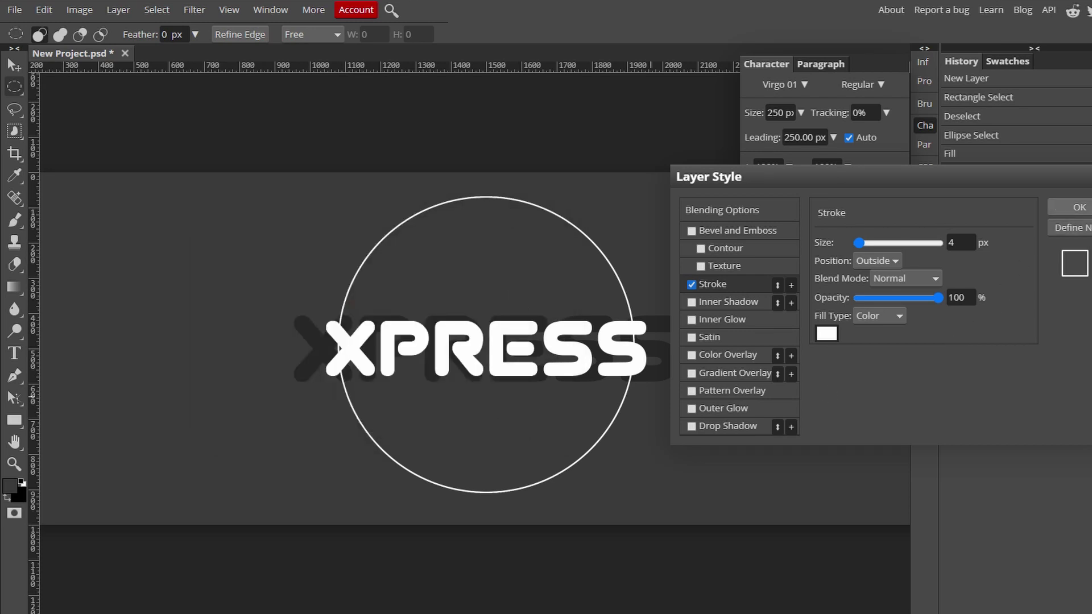
click(1079, 207)
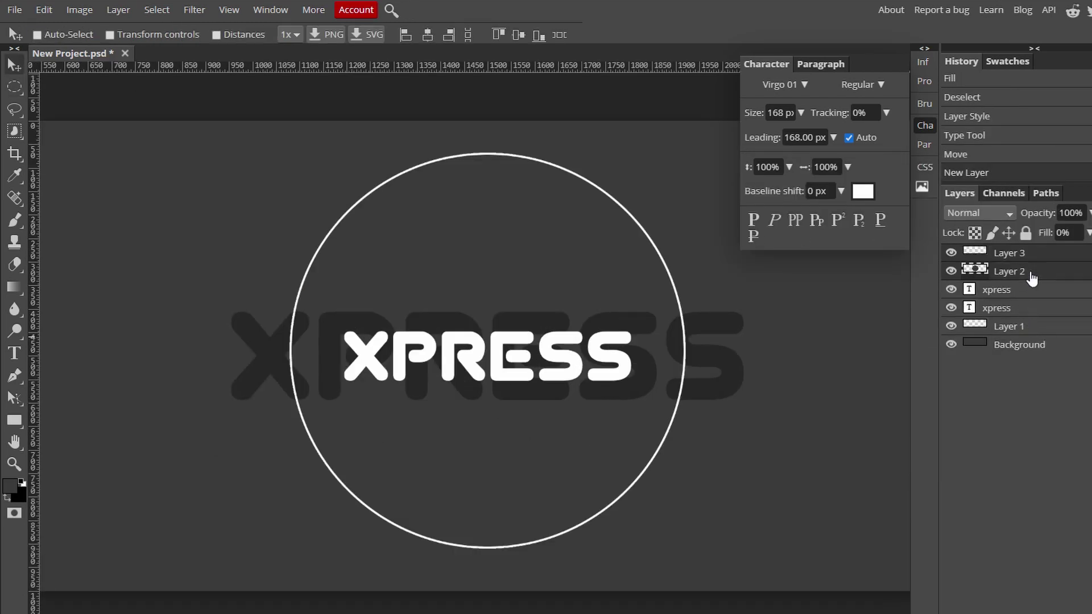
Merge the ring into a plain layer and erase gaps at its upper right and lower left.
key(ctrl+e)
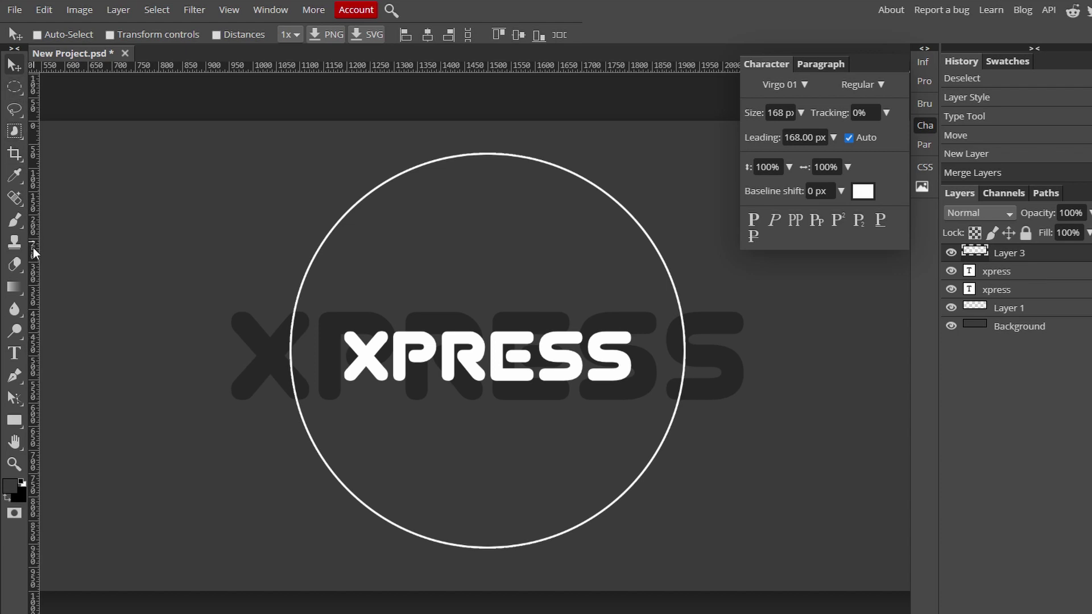
click(15, 264)
drag(349, 293, 421, 293)
drag(508, 263, 458, 262)
drag(574, 228, 591, 196)
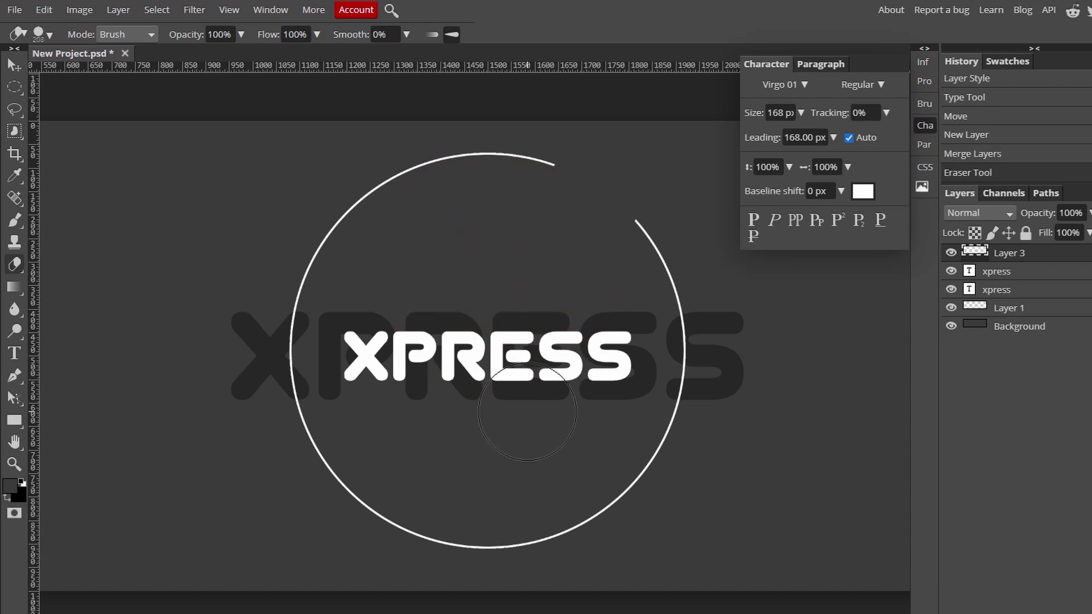
click(330, 473)
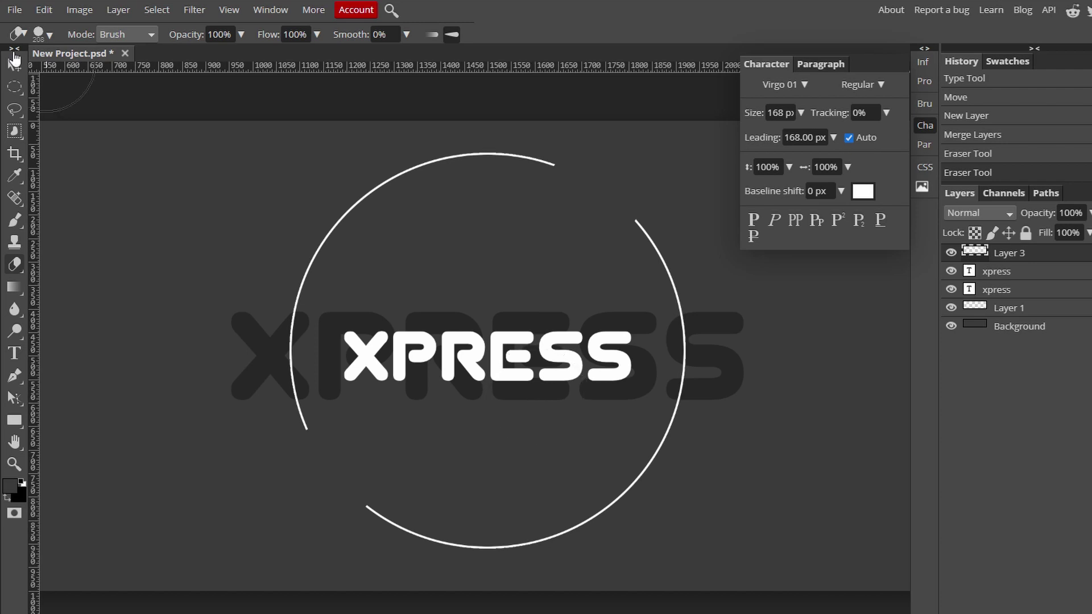
click(14, 87)
Add a new empty layer above Background and apply Wind streaks to the pink ring.
scroll(527, 324, down, 3)
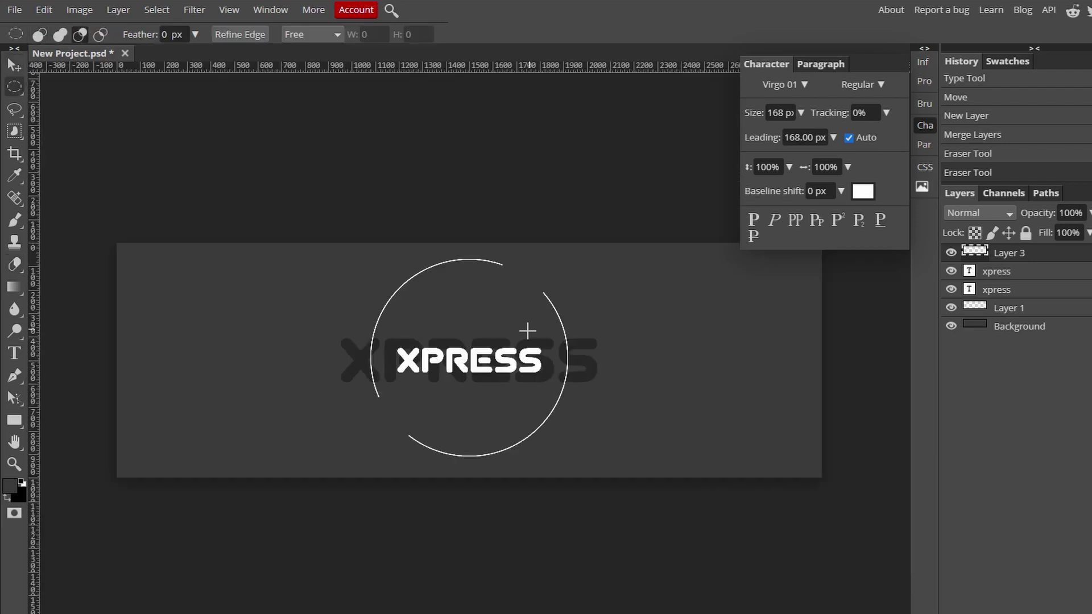
click(1033, 325)
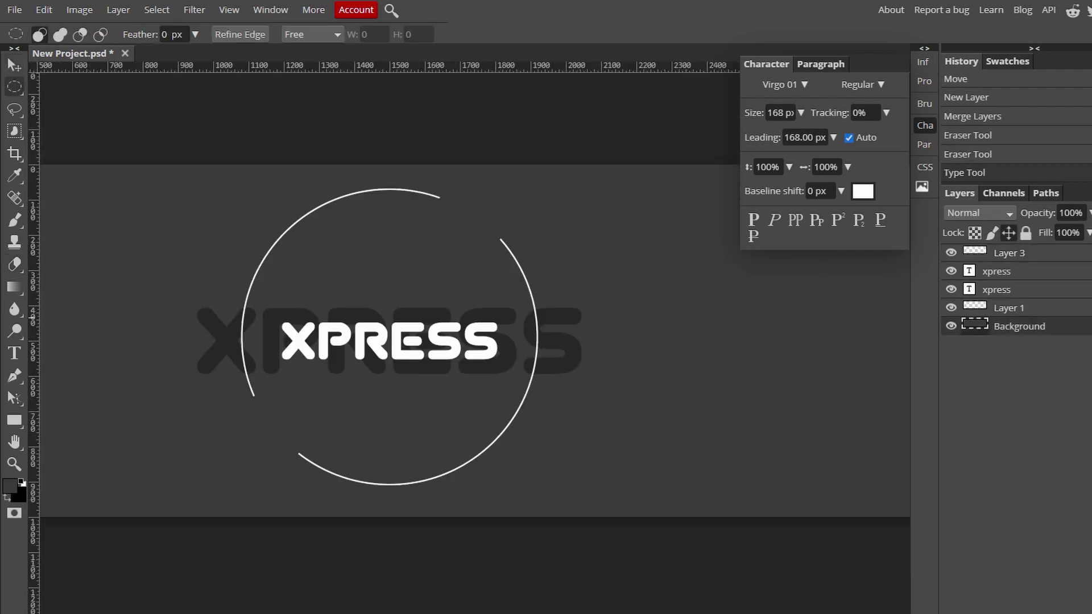
key(ctrl+shift+n)
scroll(407, 363, down, 3)
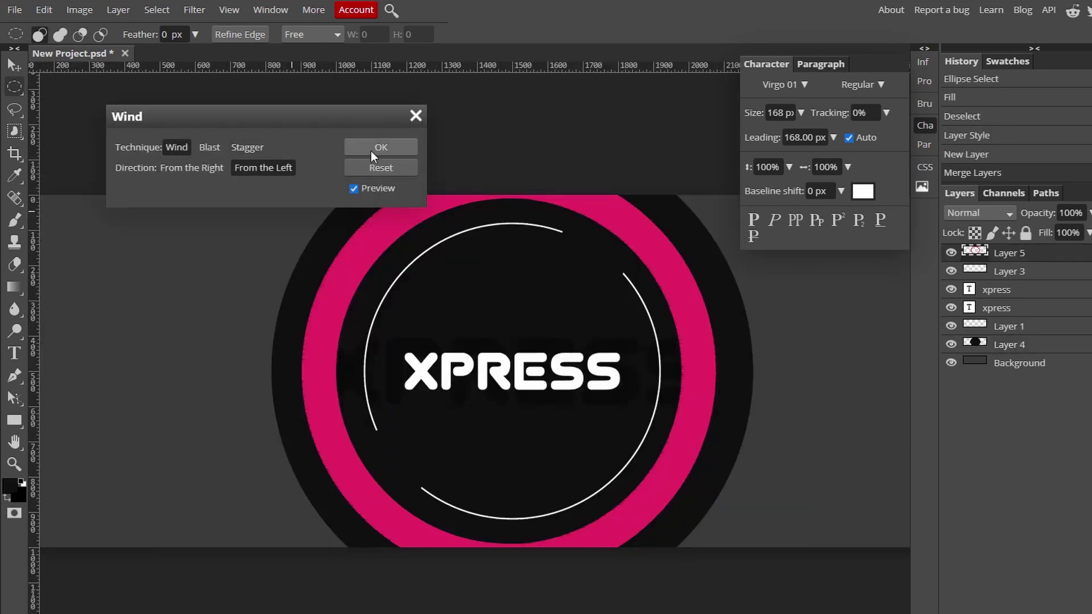
click(371, 149)
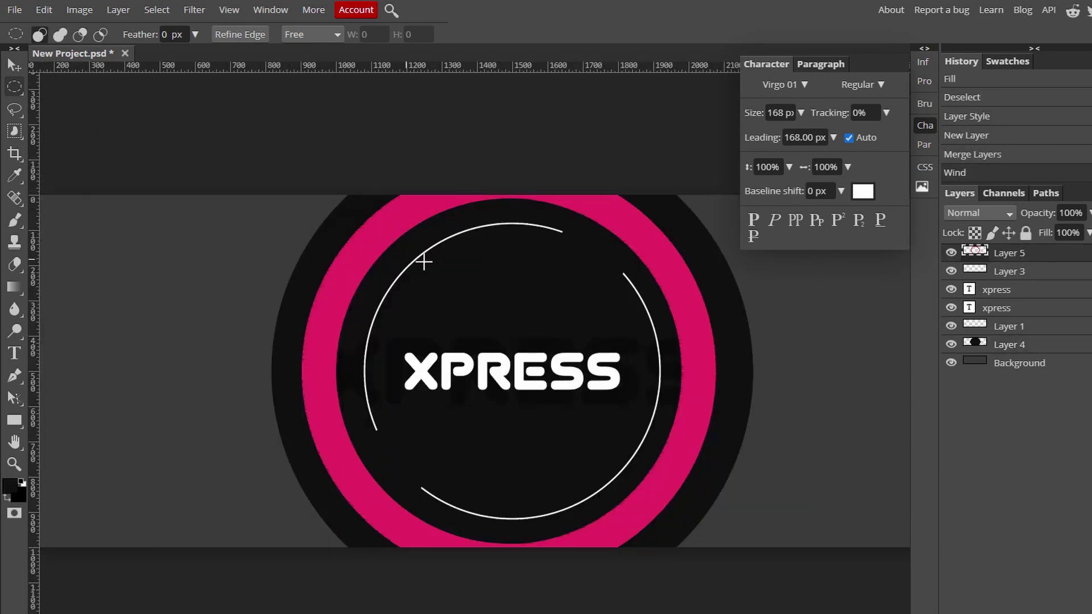
scroll(714, 343, up, 4)
scroll(707, 341, down, 6)
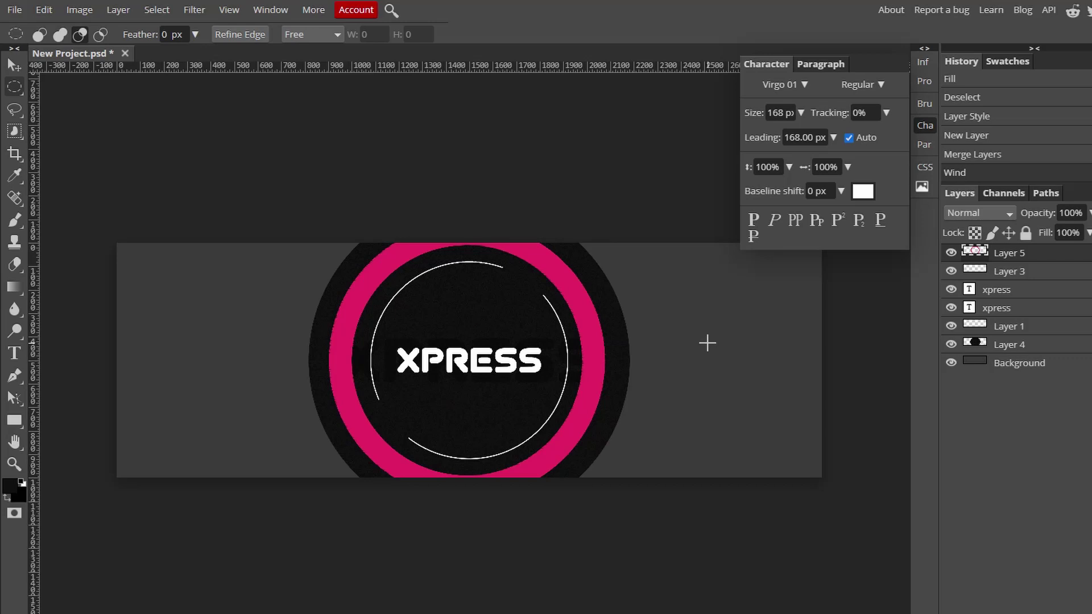
scroll(707, 342, up, 3)
Apply Stylize > Wind from the left to the pink ring.
scroll(163, 88, down, 2)
click(194, 9)
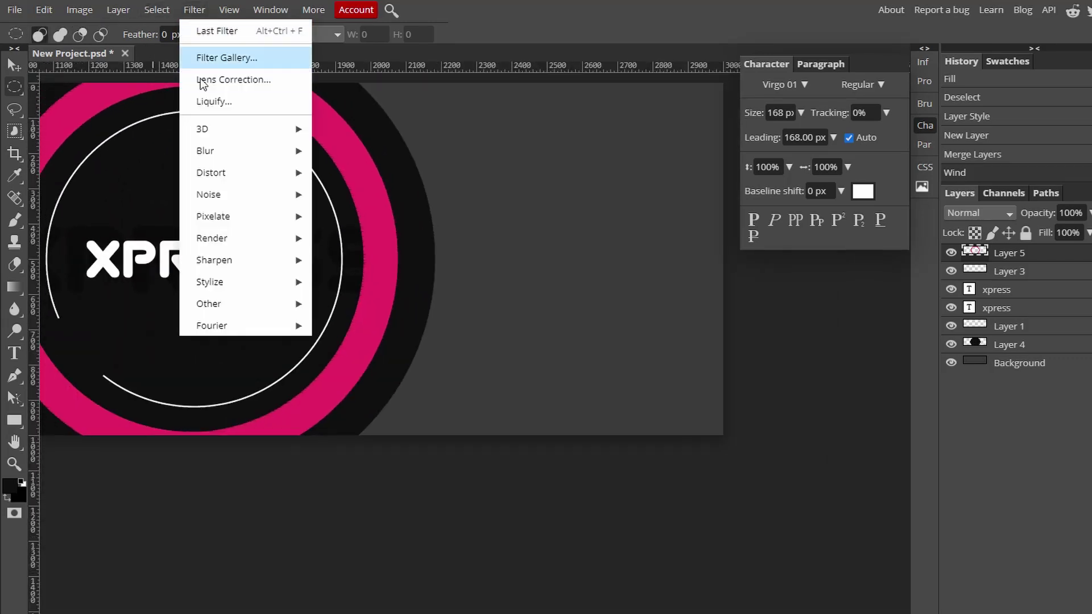
mouse_move(270, 285)
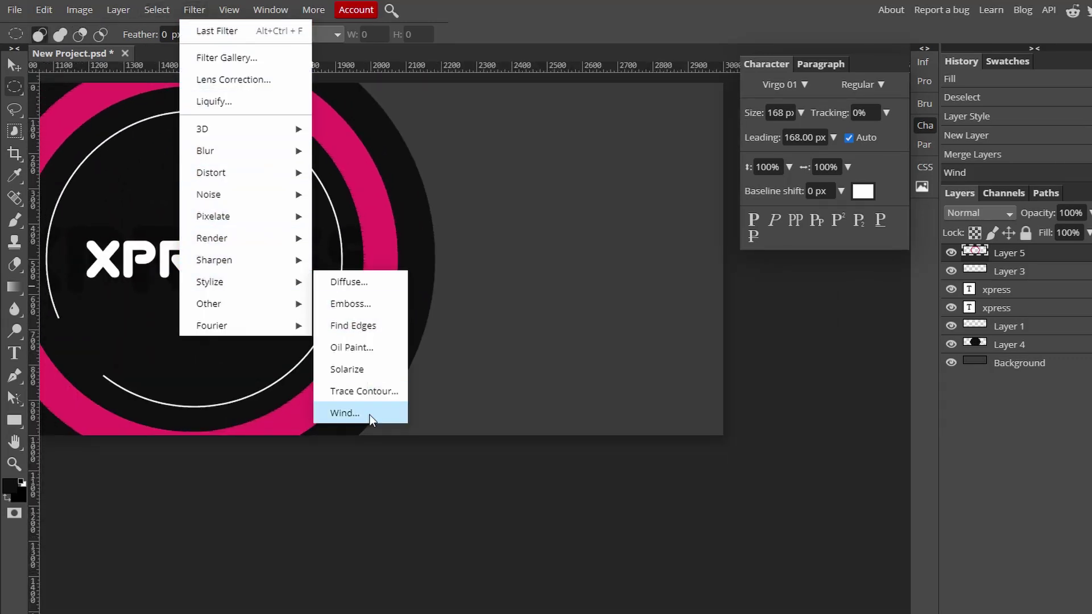
click(344, 413)
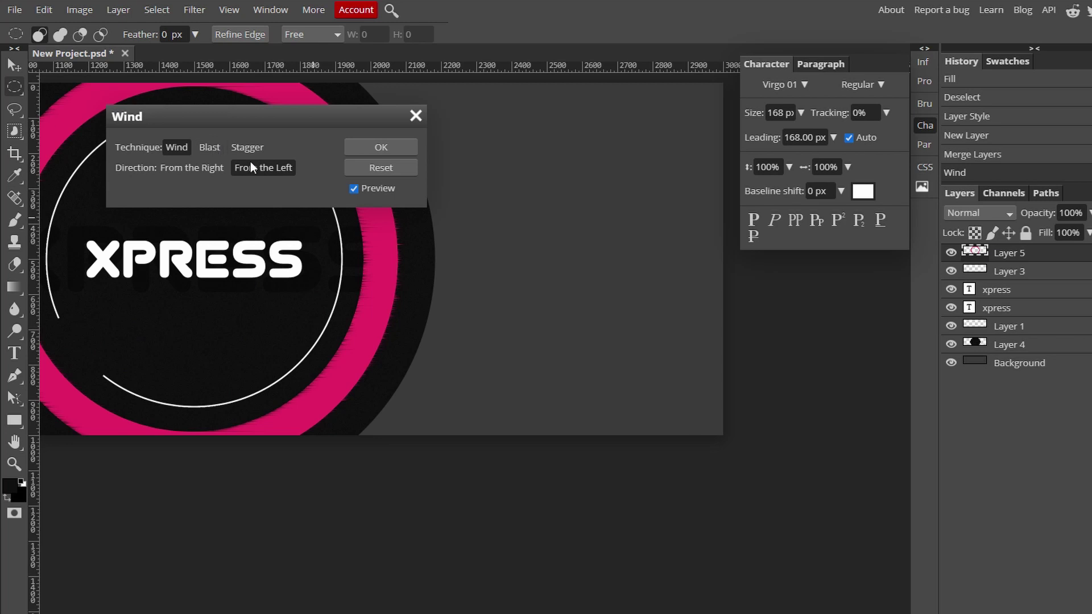
click(193, 167)
click(278, 169)
click(381, 146)
Run a second Wind pass on the ring for heavier streaks.
scroll(242, 179, up, 3)
scroll(219, 394, up, 2)
scroll(179, 470, right, 3)
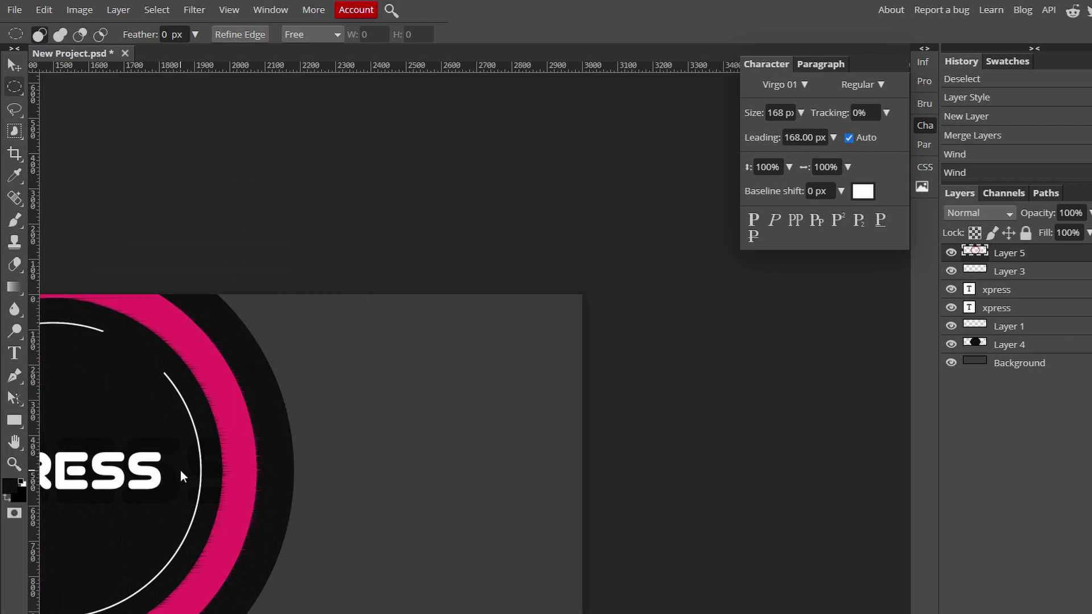
scroll(187, 471, down, 2)
scroll(415, 393, up, 5)
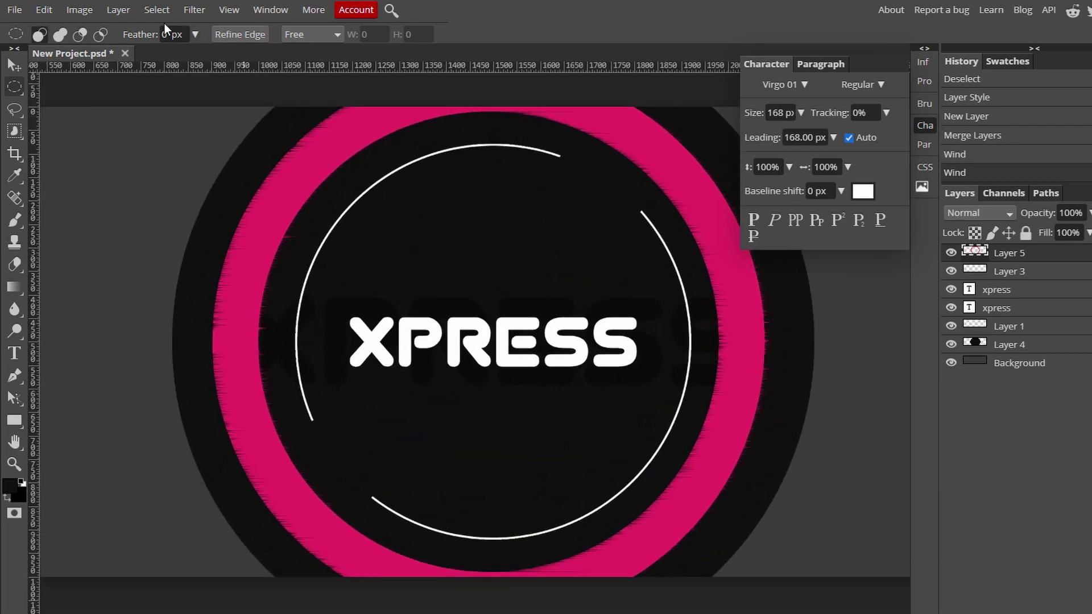
click(197, 10)
mouse_move(268, 286)
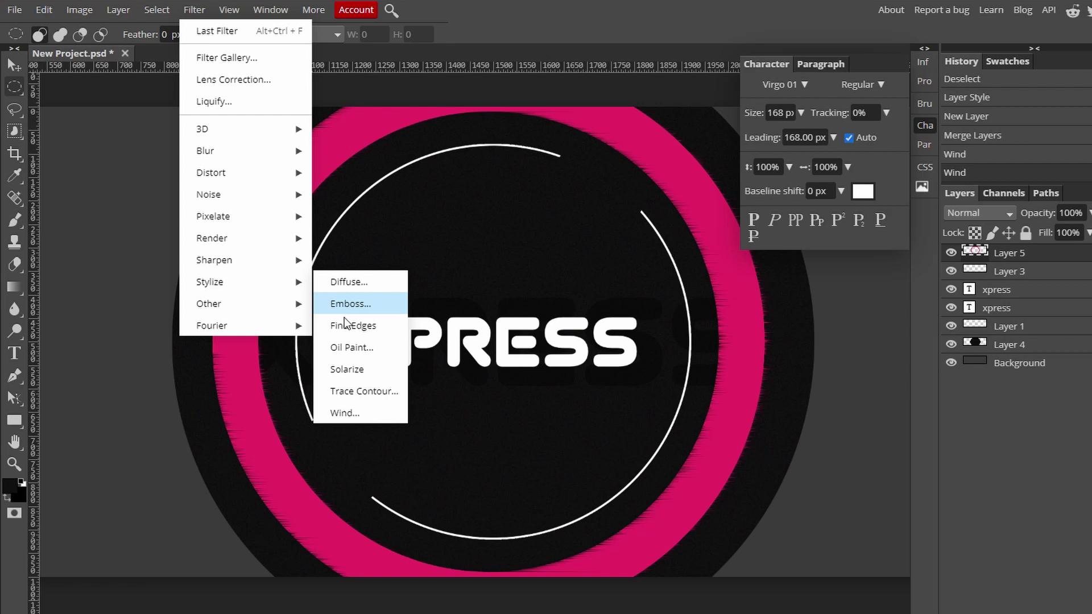
click(363, 413)
click(377, 147)
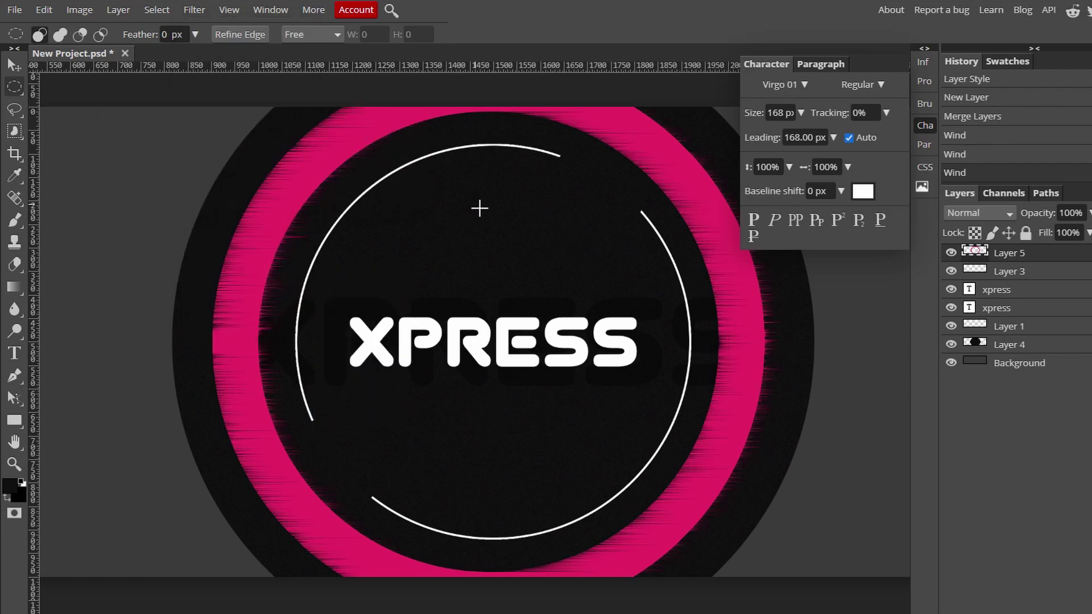
Fill the round selection with pink to make a dot, then deselect.
scroll(486, 221, down, 1)
scroll(492, 224, down, 1)
scroll(463, 288, up, 1)
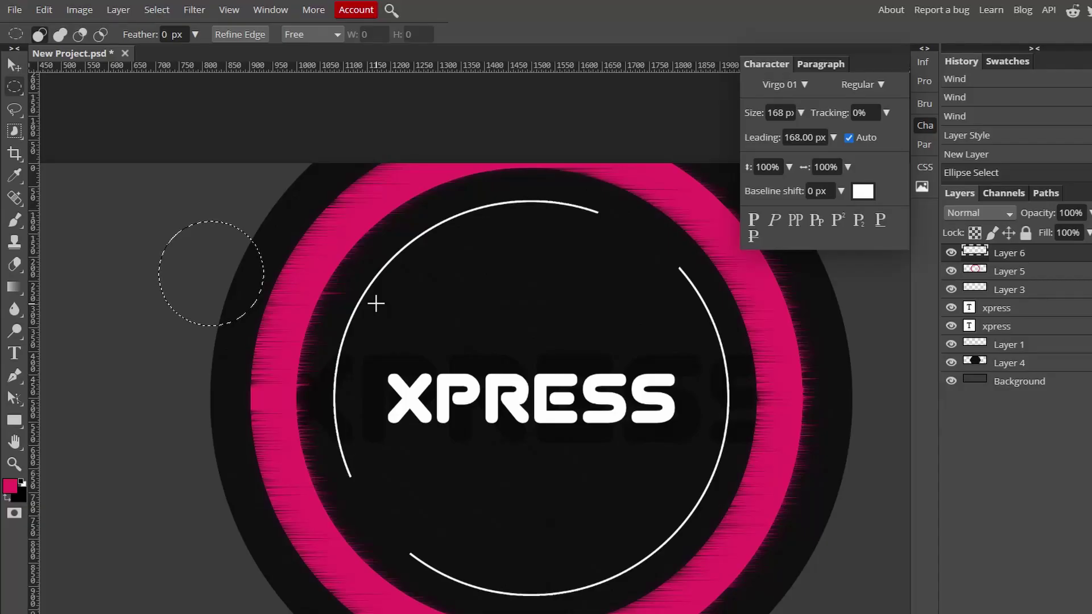
key(alt+BackSpace)
key(ctrl+d)
Duplicate the pink dot and move the copy to the ring's lower right.
scroll(380, 296, down, 1)
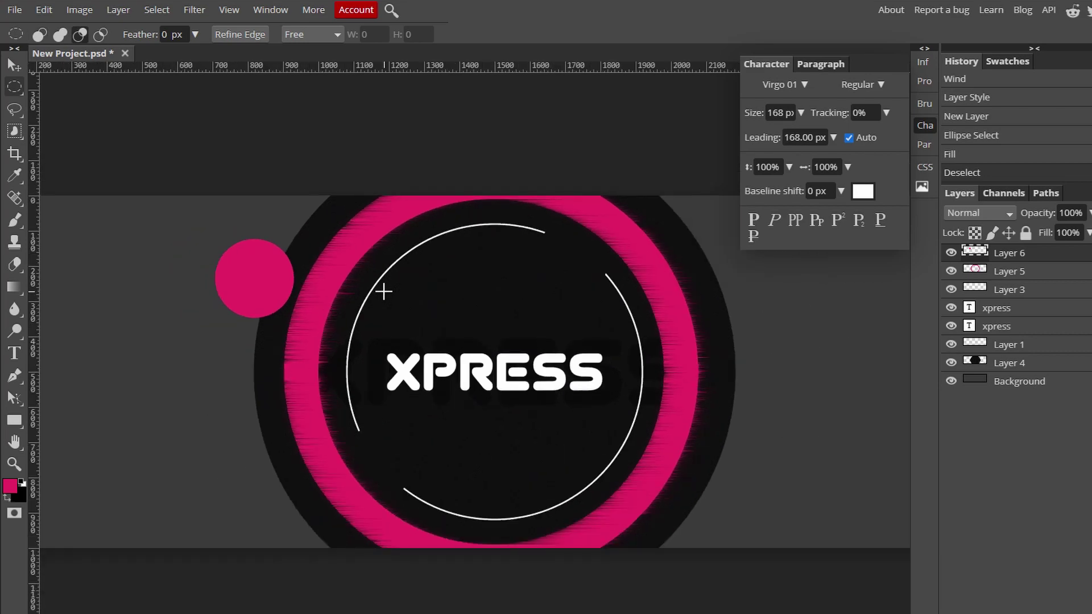
scroll(381, 293, down, 1)
scroll(332, 266, up, 1)
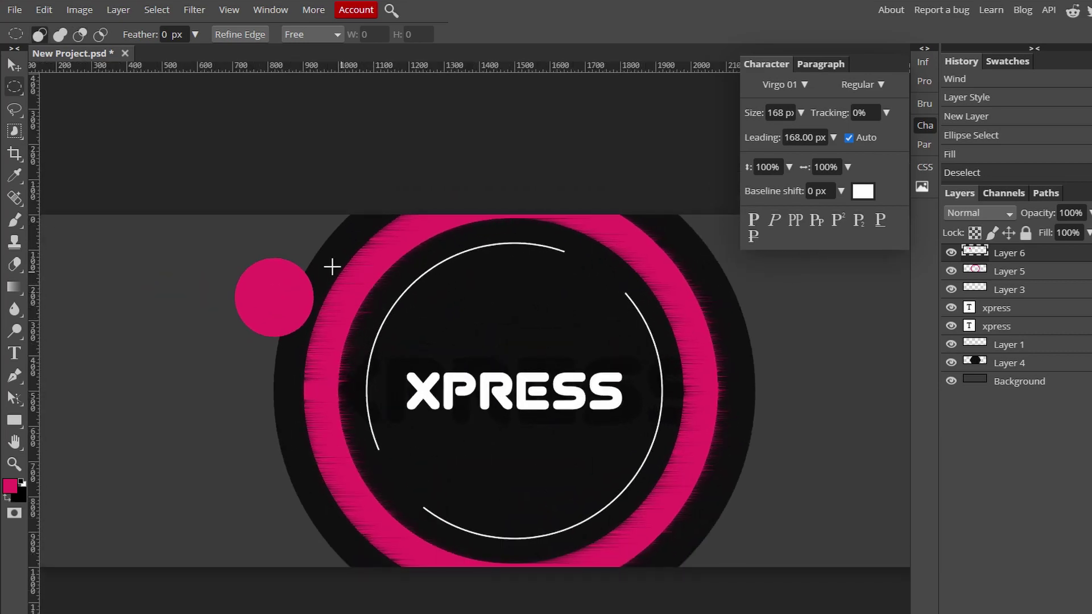
key(v)
key(ctrl+j)
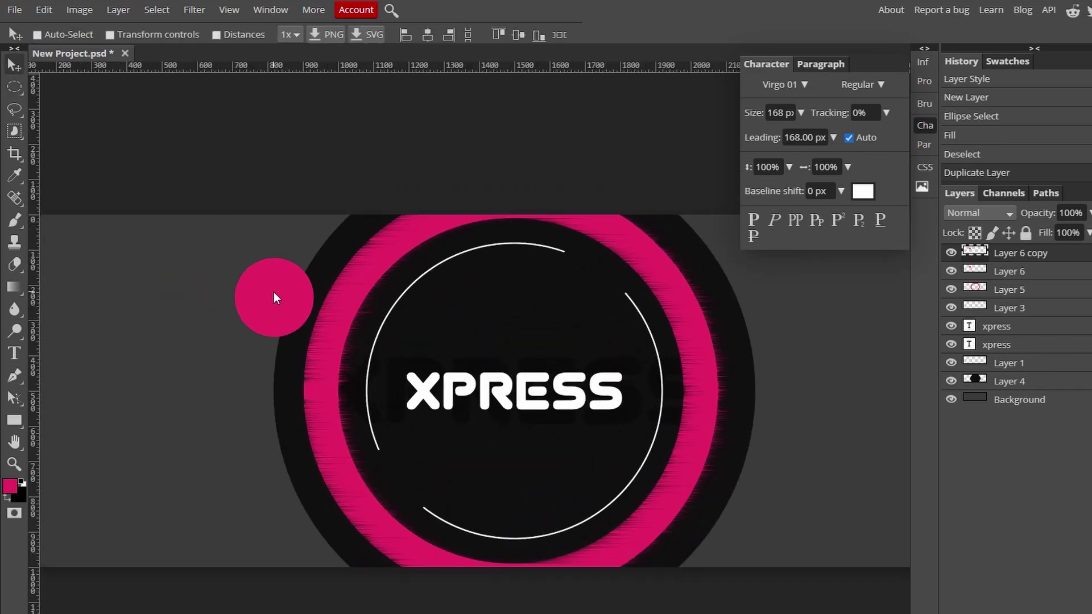
drag(274, 291, 724, 527)
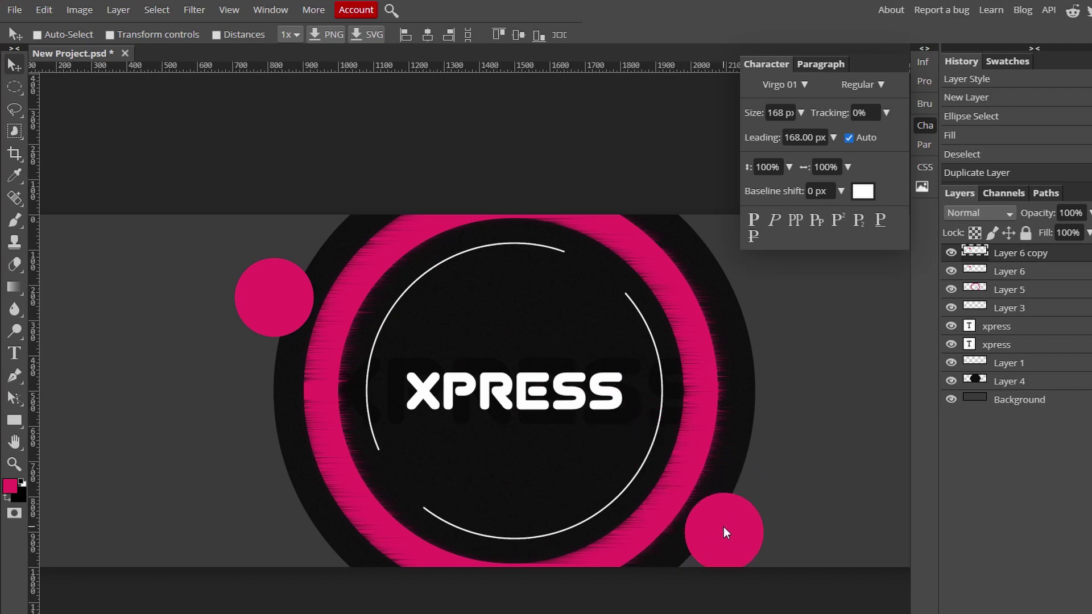
click(10, 486)
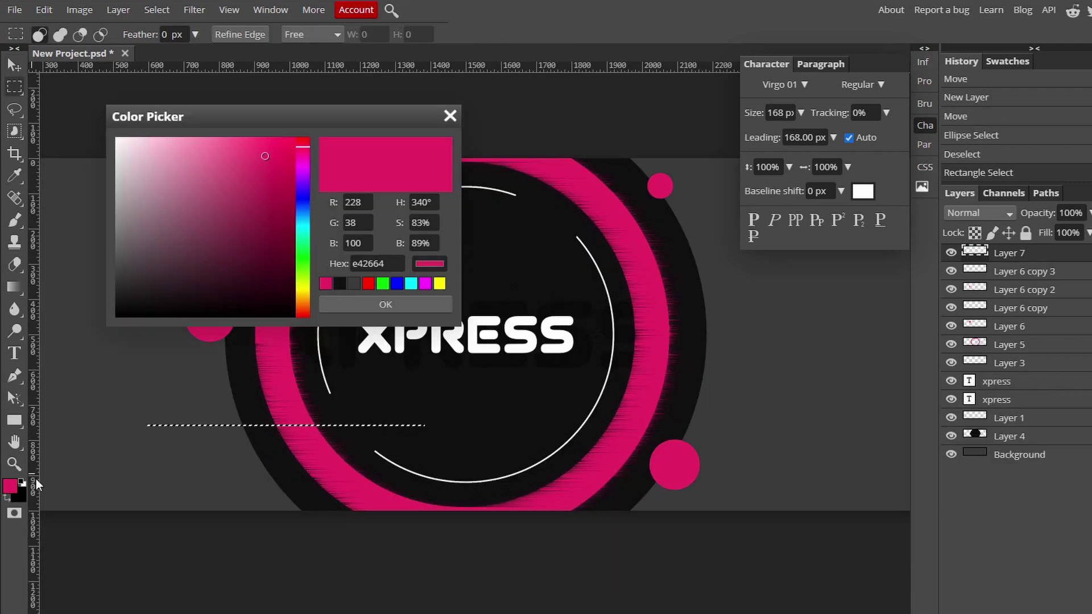
Fill a thin strip selection with white for a line, then select another long strip at upper right.
drag(251, 277, 93, 110)
click(356, 303)
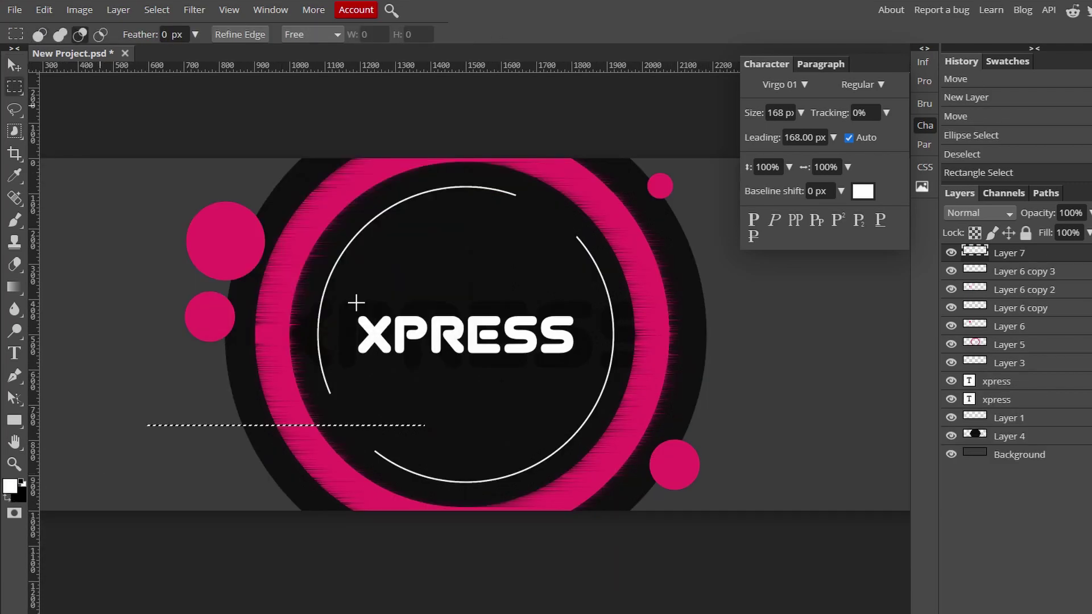
key(alt+BackSpace)
key(ctrl+d)
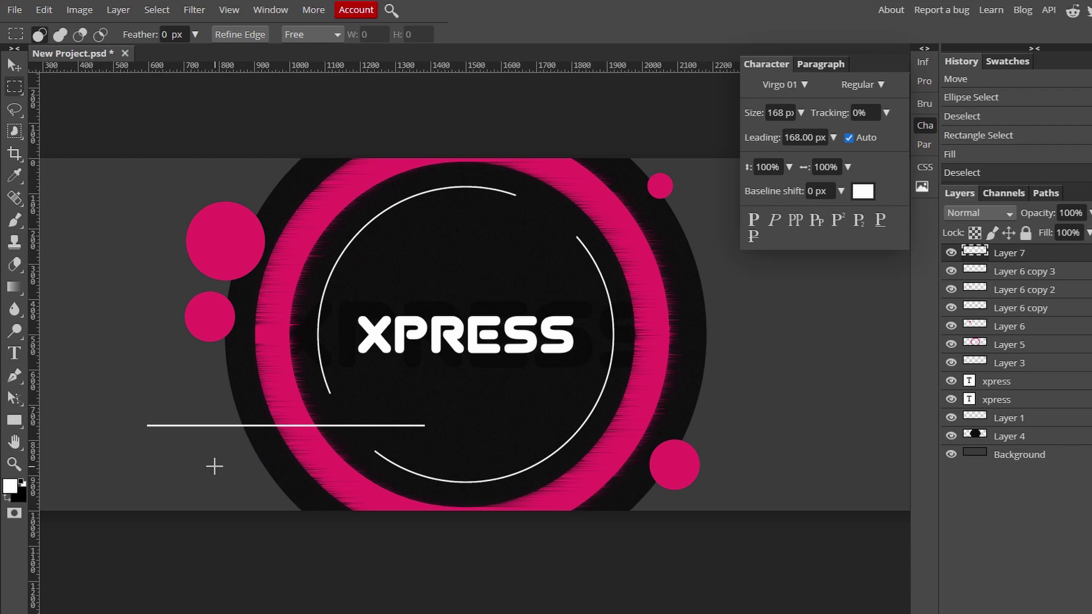
scroll(230, 459, down, 2)
scroll(230, 460, down, 2)
scroll(432, 455, up, 2)
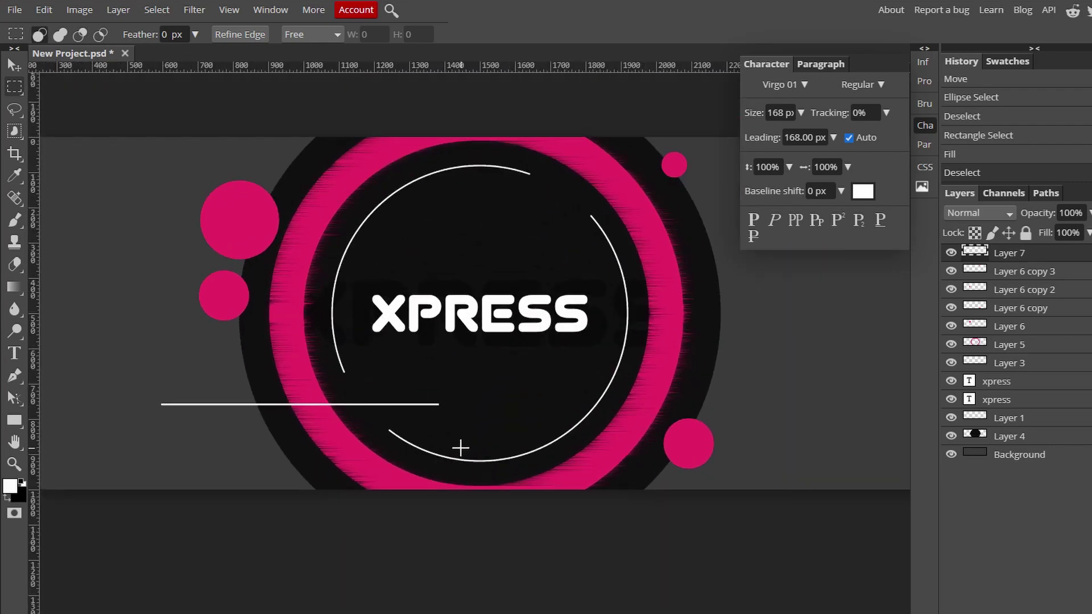
scroll(572, 411, down, 2)
drag(585, 298, 682, 302)
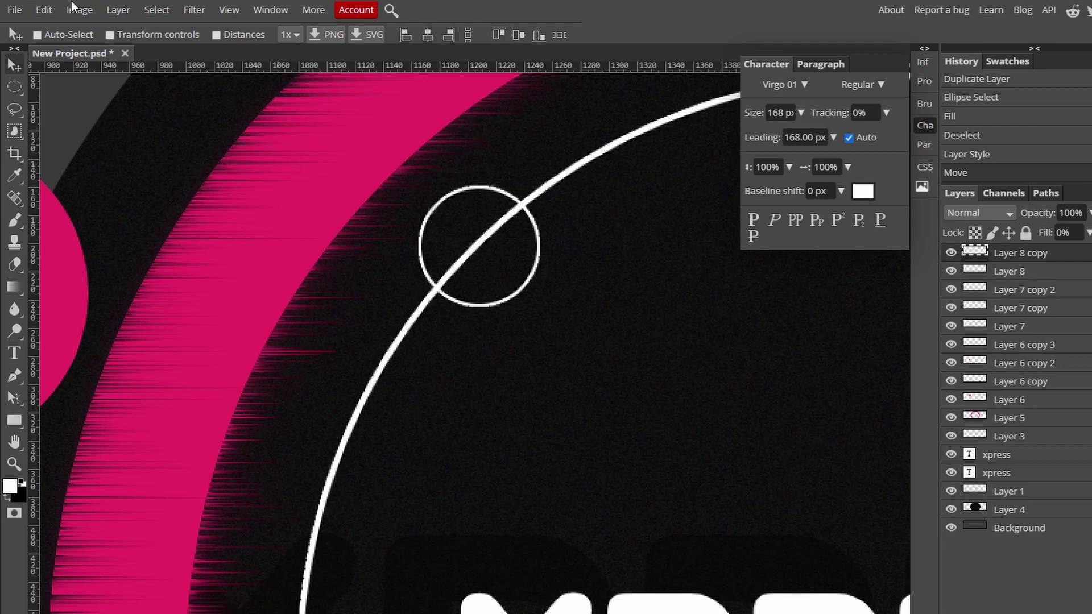
Shrink the small white circle with Edit > Transform > Scale and commit it.
click(77, 10)
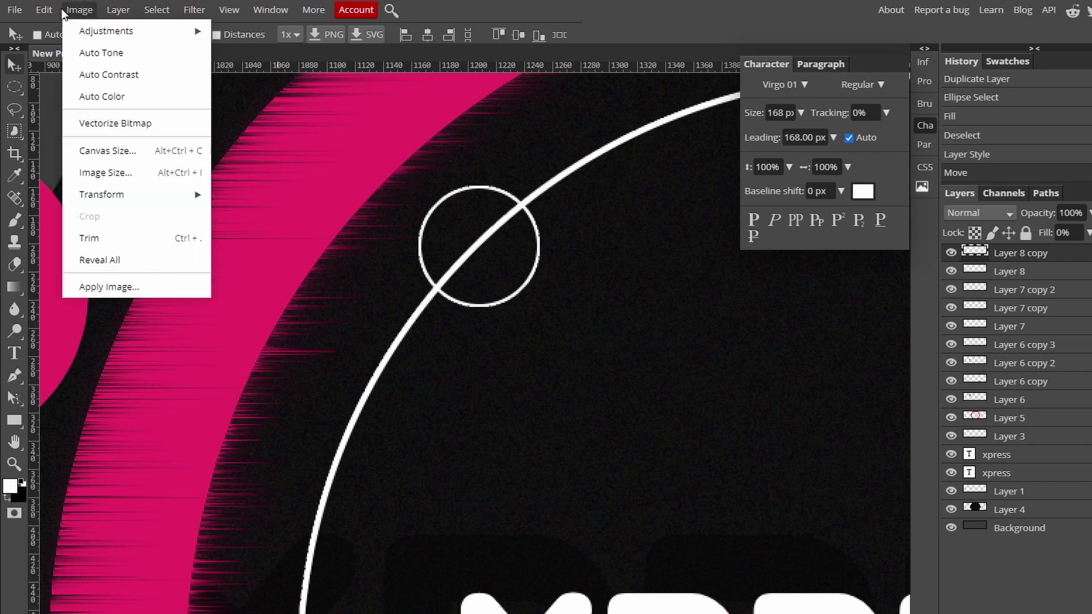
mouse_move(160, 193)
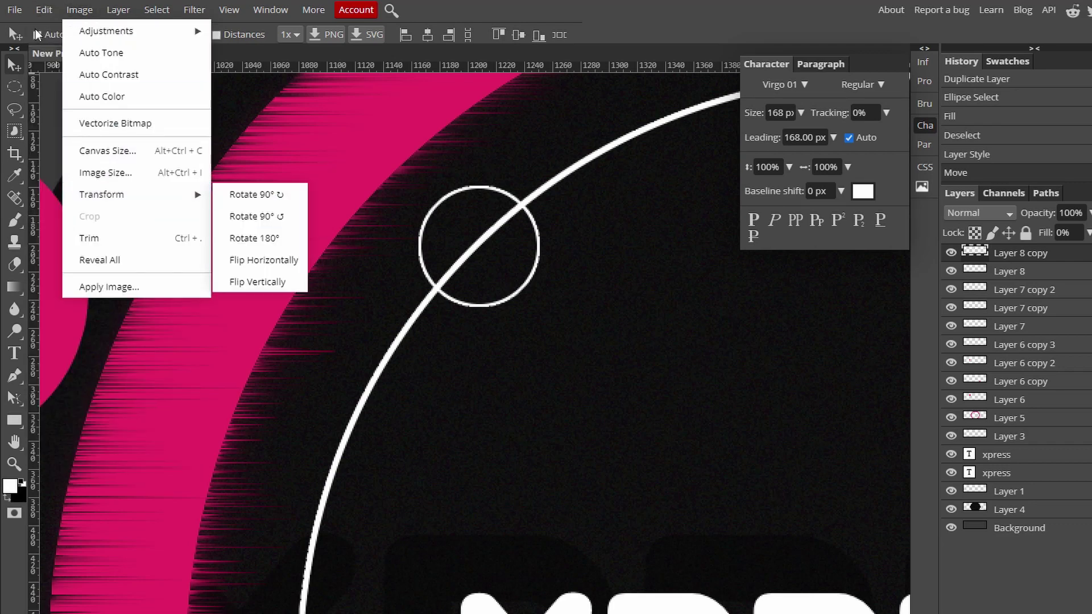
mouse_move(44, 9)
mouse_move(146, 360)
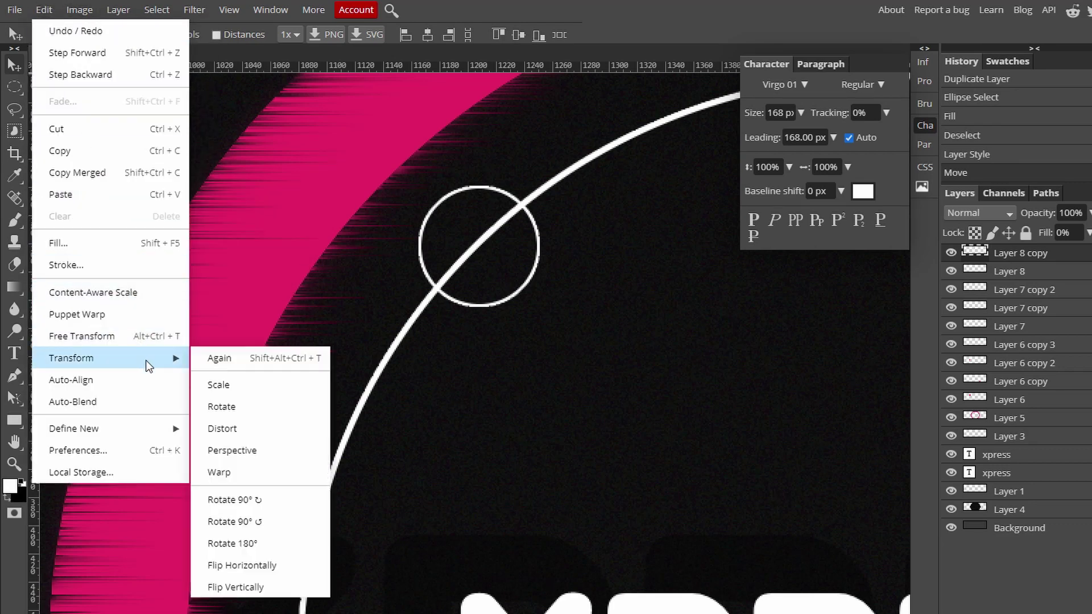
click(218, 385)
mouse_move(537, 187)
mouse_down()
mouse_move(487, 225)
mouse_move(481, 264)
mouse_up()
key(Return)
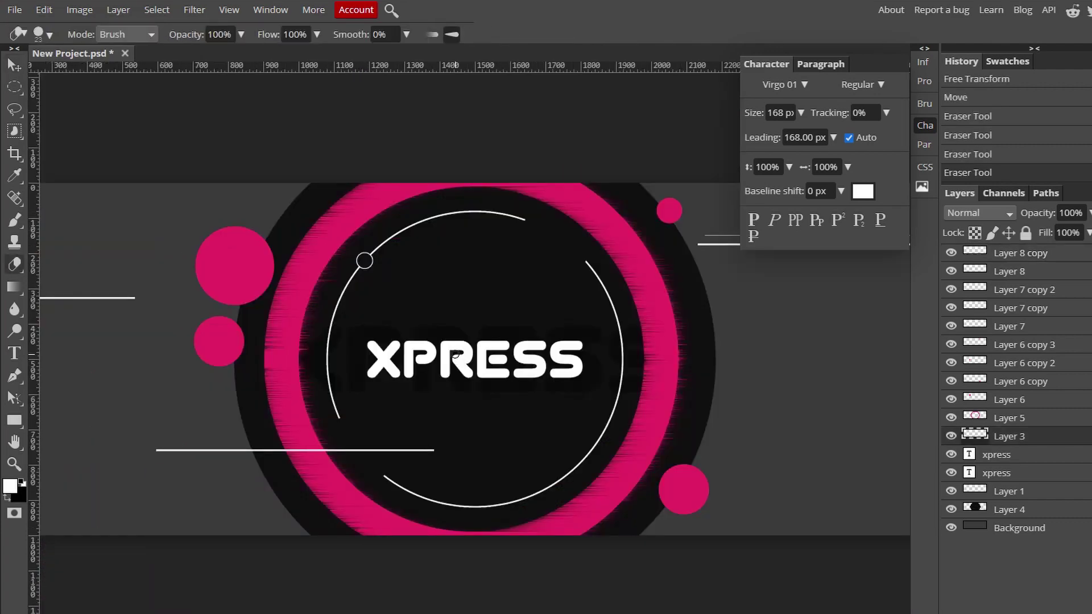
scroll(460, 362, down, 3)
Finish the transform, then apply a clipping mask to Layer 9 and undo it.
scroll(386, 357, up, 1)
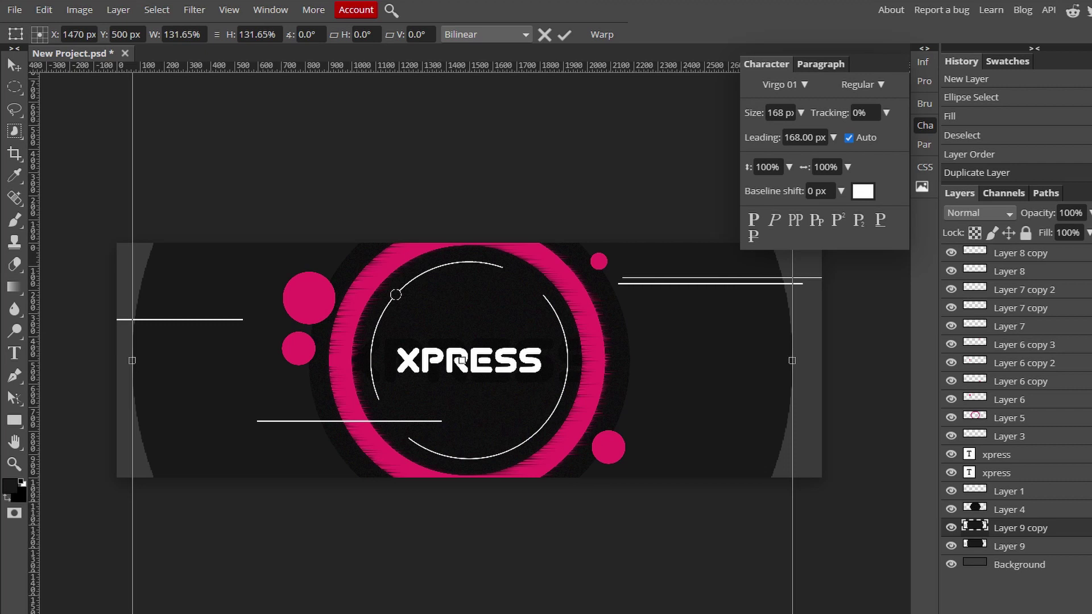
click(1049, 609)
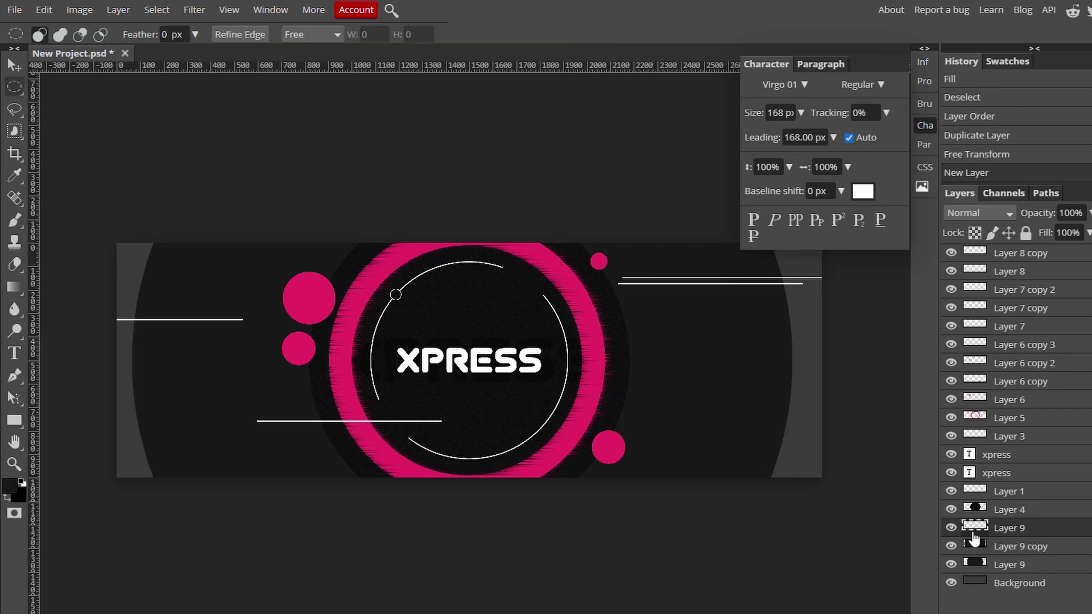
right_click(1023, 529)
click(1047, 520)
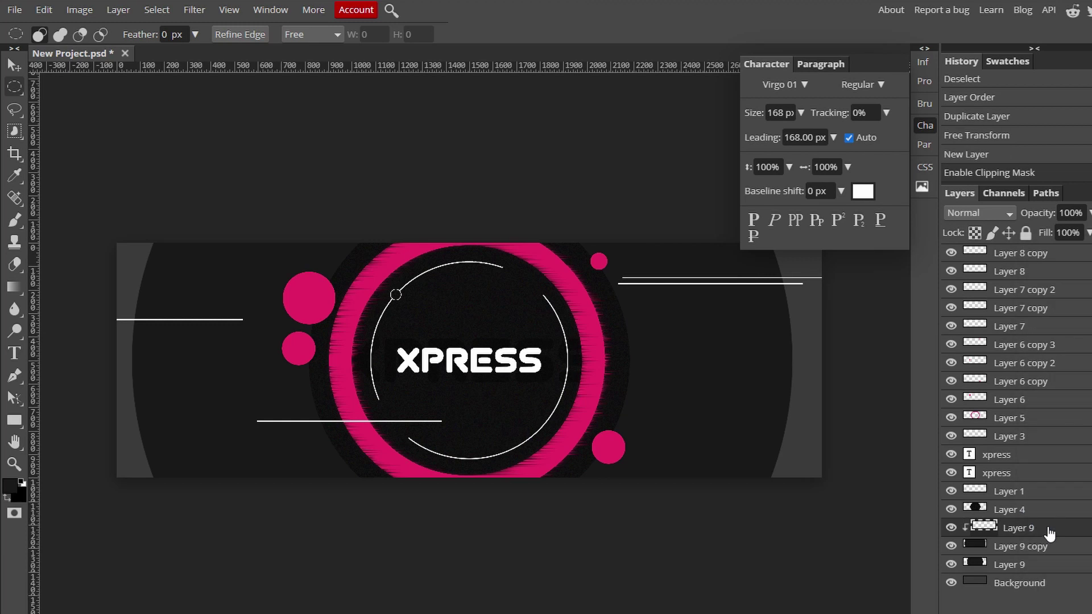
key(ctrl+z)
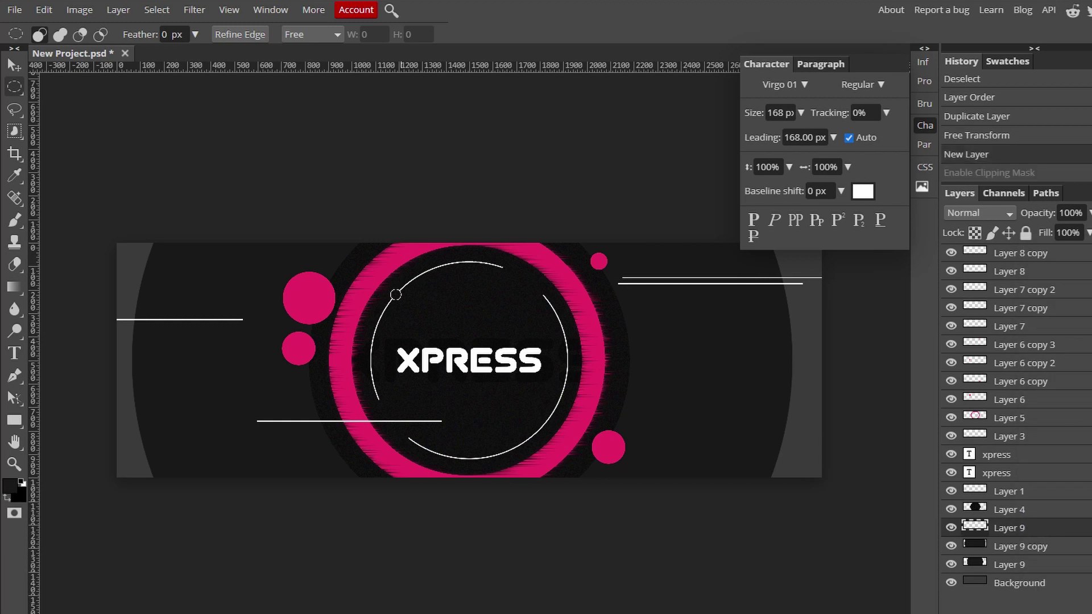
Browse the Pexels stock photo site for a dark speckled background photo.
click(752, 55)
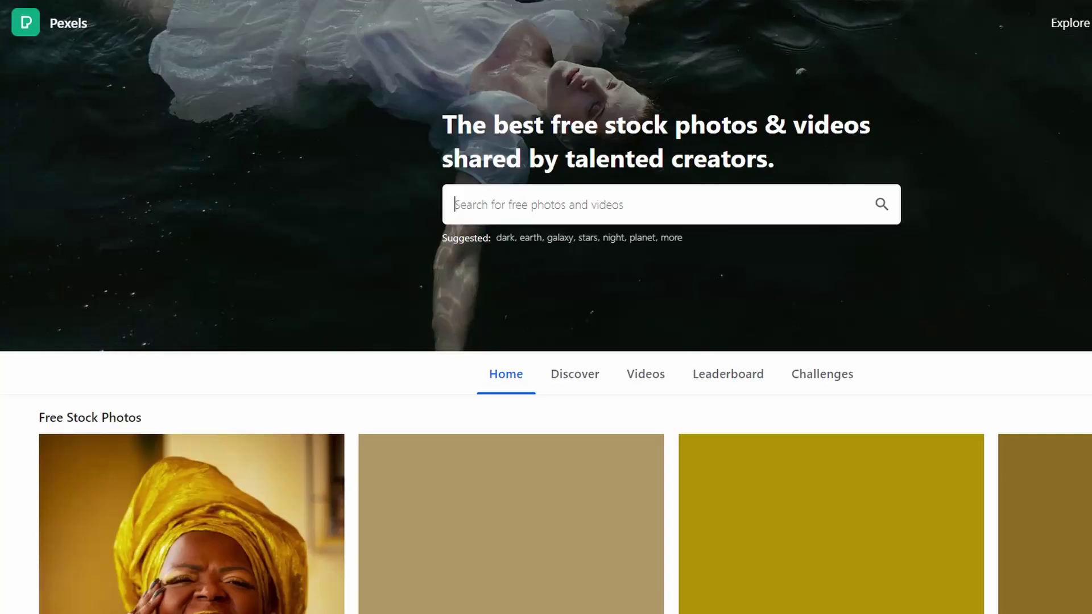
scroll(612, 343, down, 15)
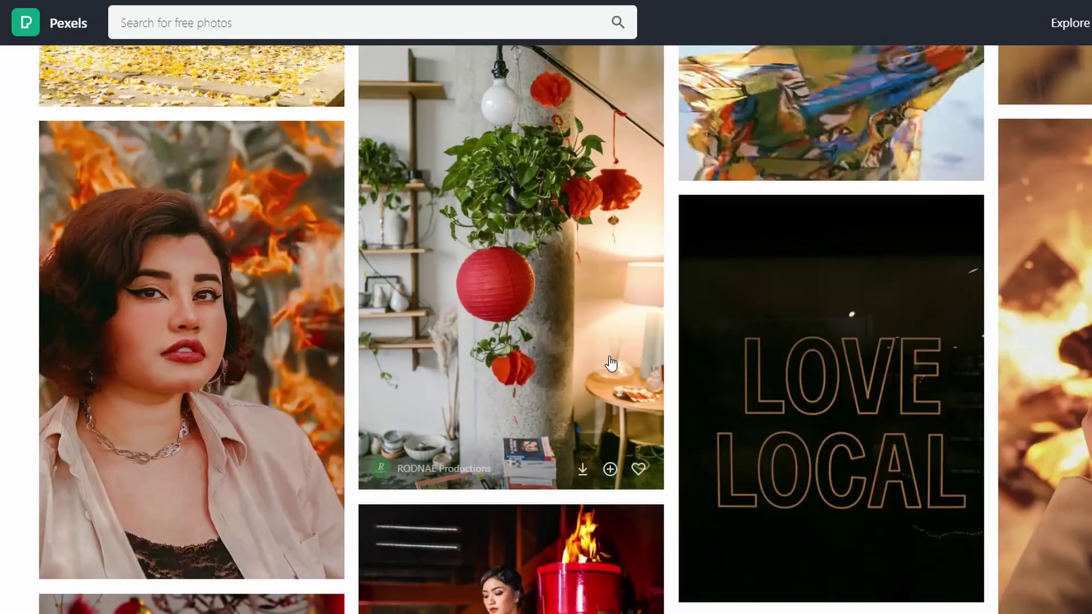
scroll(611, 363, down, 10)
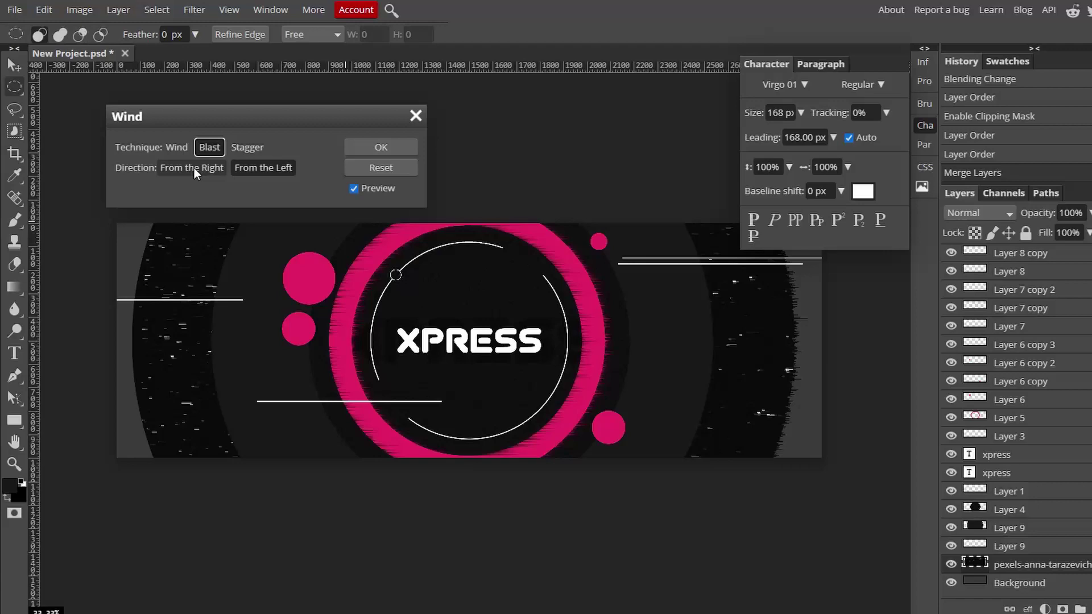
Apply Blast Wind from the right to the Pexels background photo.
click(193, 168)
click(393, 147)
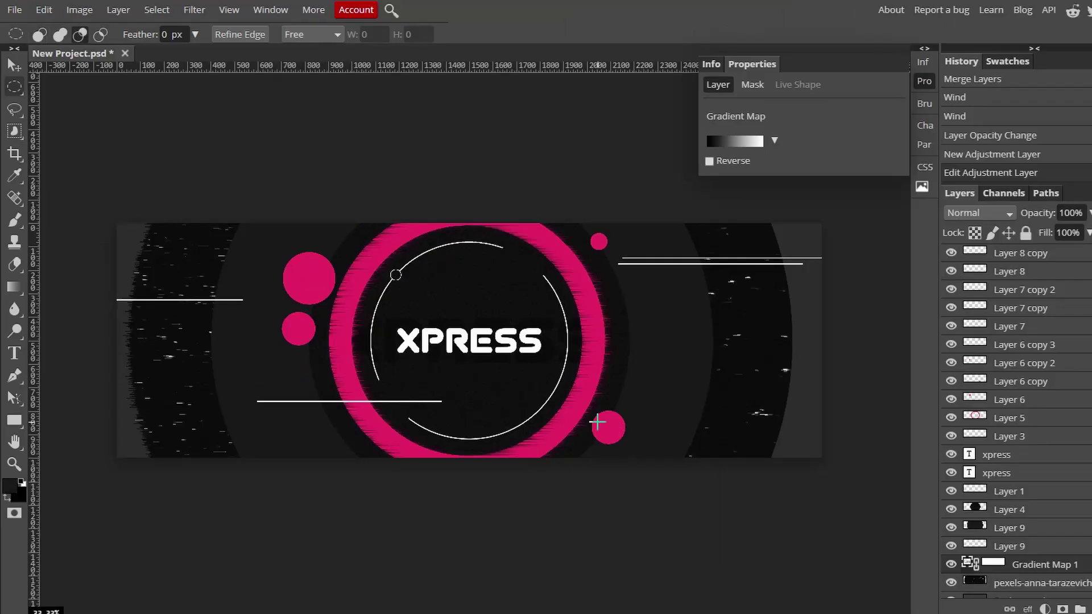
scroll(476, 514, up, 3)
scroll(476, 490, down, 3)
scroll(393, 341, up, 1)
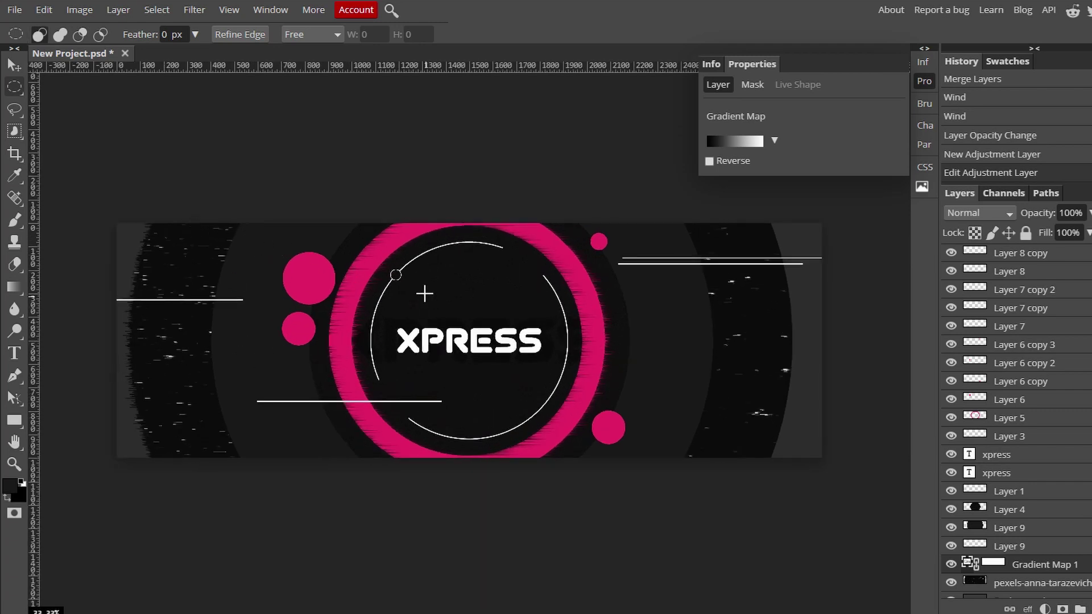
Toggle Layer 7's white line visibility off, on and off to check it.
key(v)
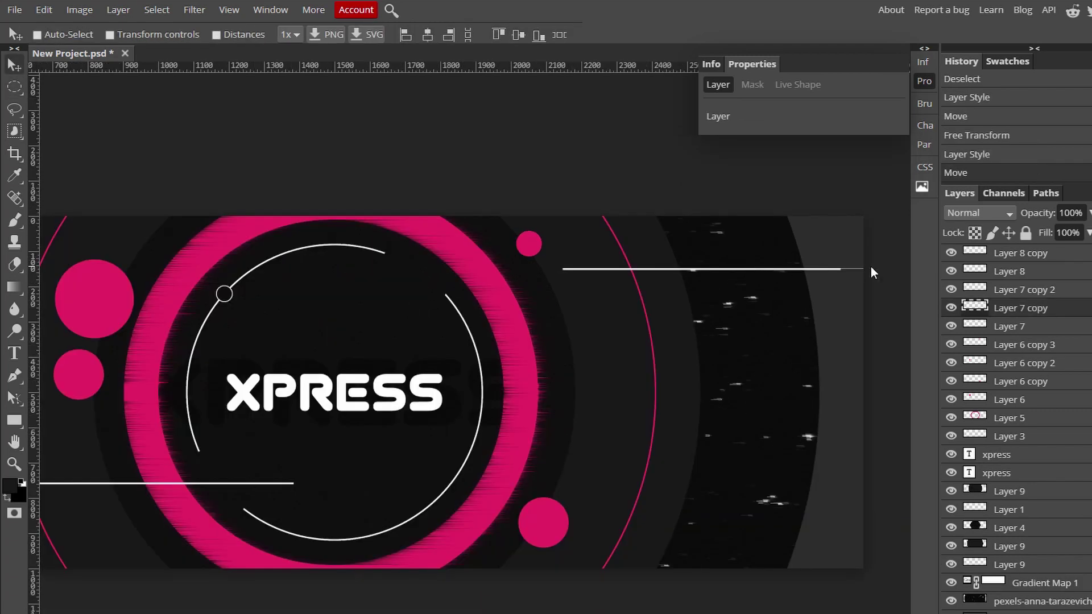
scroll(872, 266, up, 8)
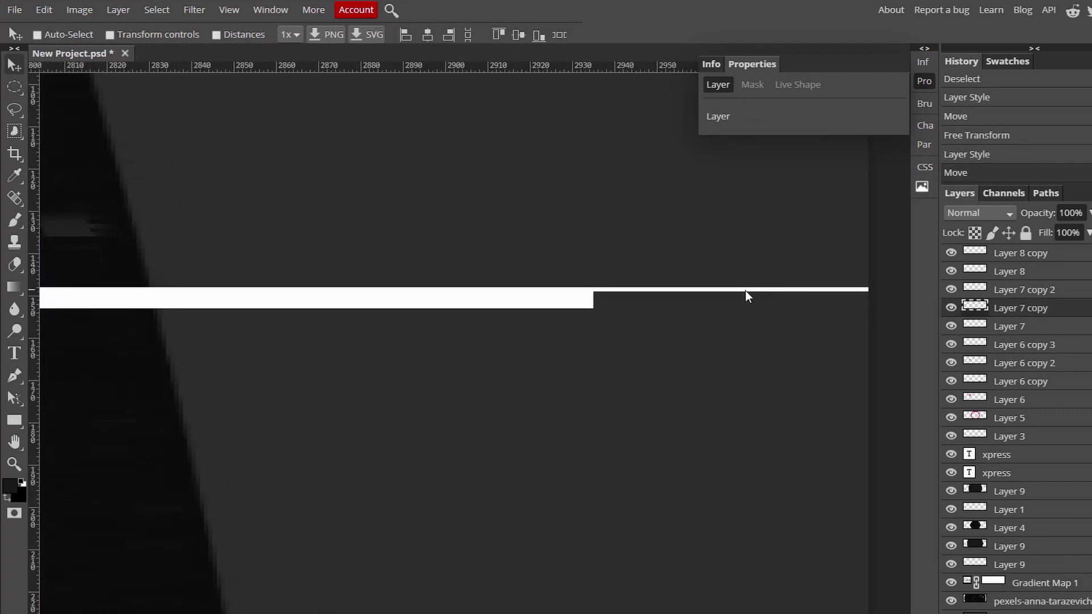
click(951, 326)
click(951, 326)
click(951, 326)
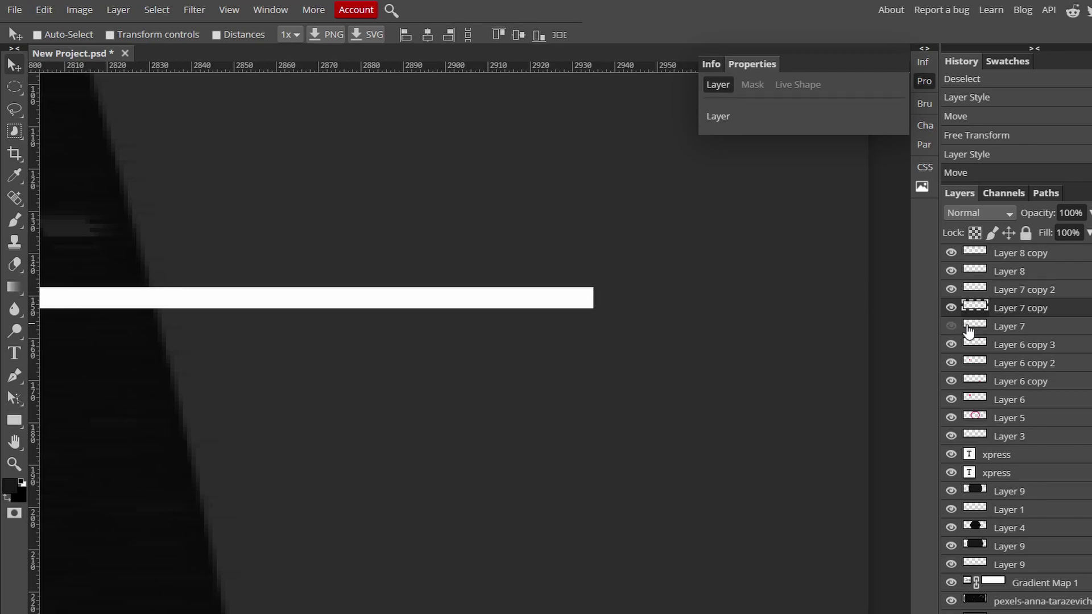
Delete Layer 7, undo the deletion, and make its white line visible again.
click(1000, 326)
key(Delete)
scroll(640, 364, down, 10)
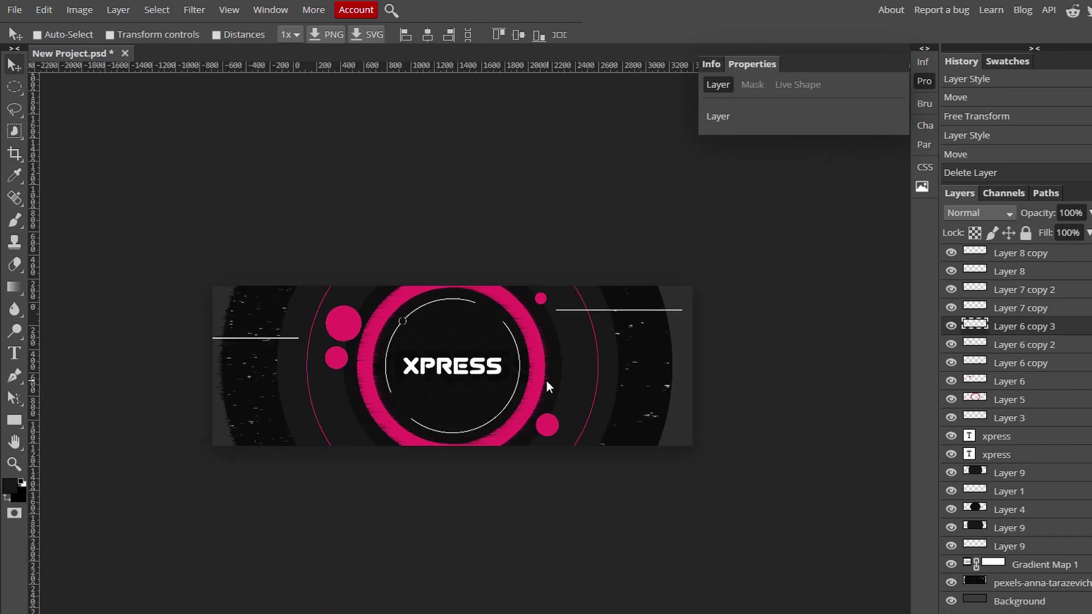
scroll(468, 394, up, 3)
scroll(468, 394, down, 6)
key(ctrl+z)
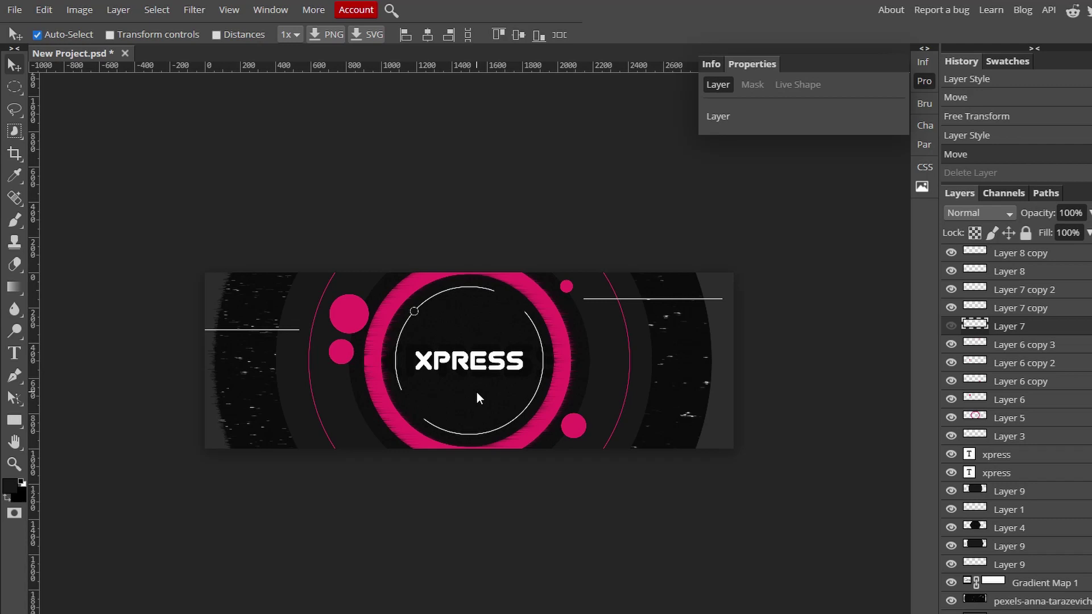
click(951, 326)
scroll(581, 370, up, 2)
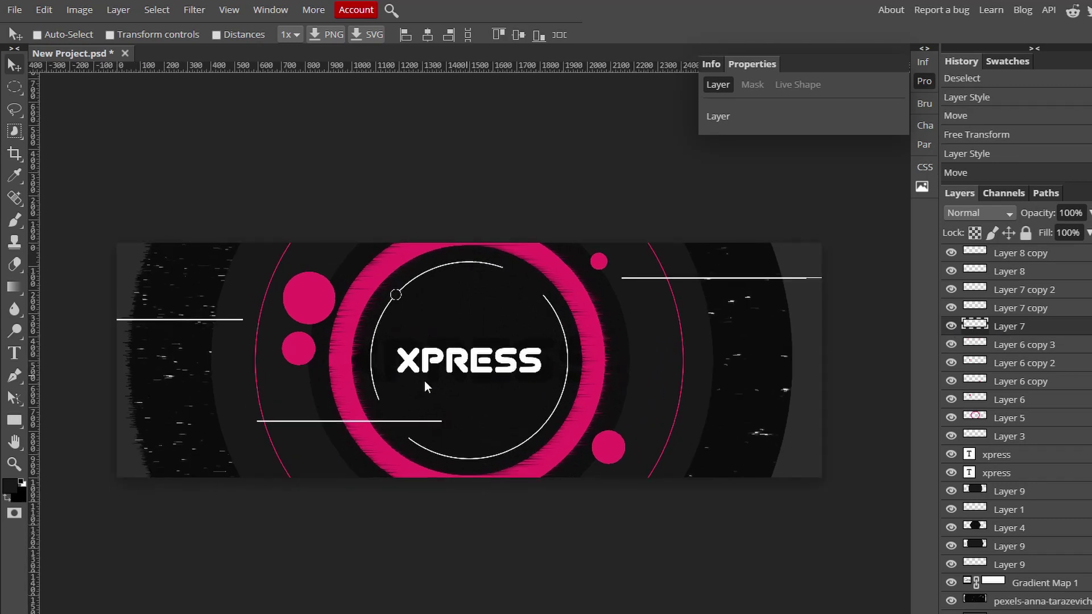
scroll(302, 397, up, 2)
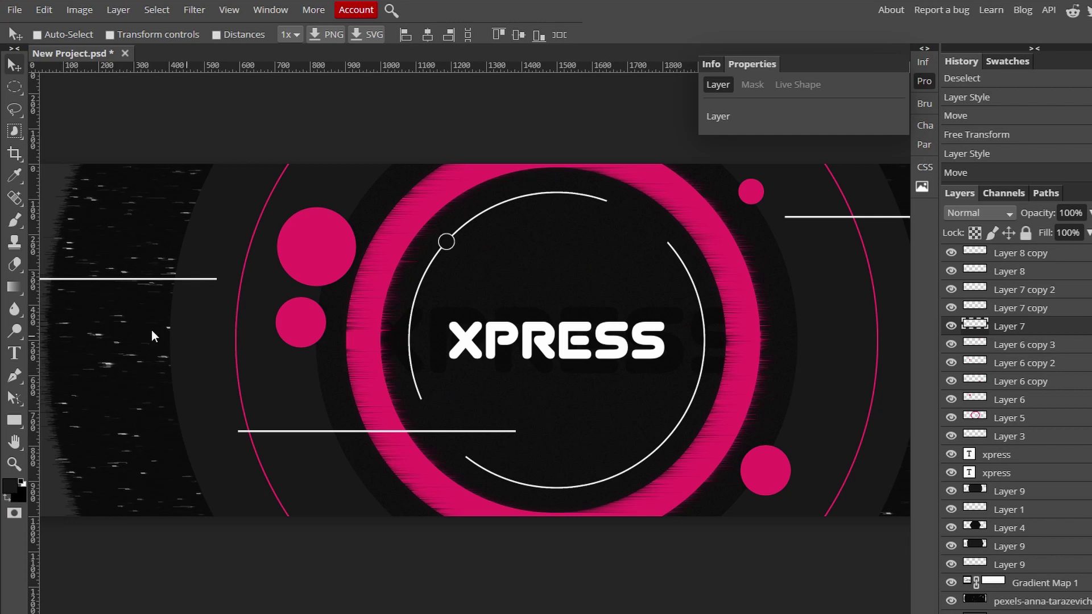
click(14, 354)
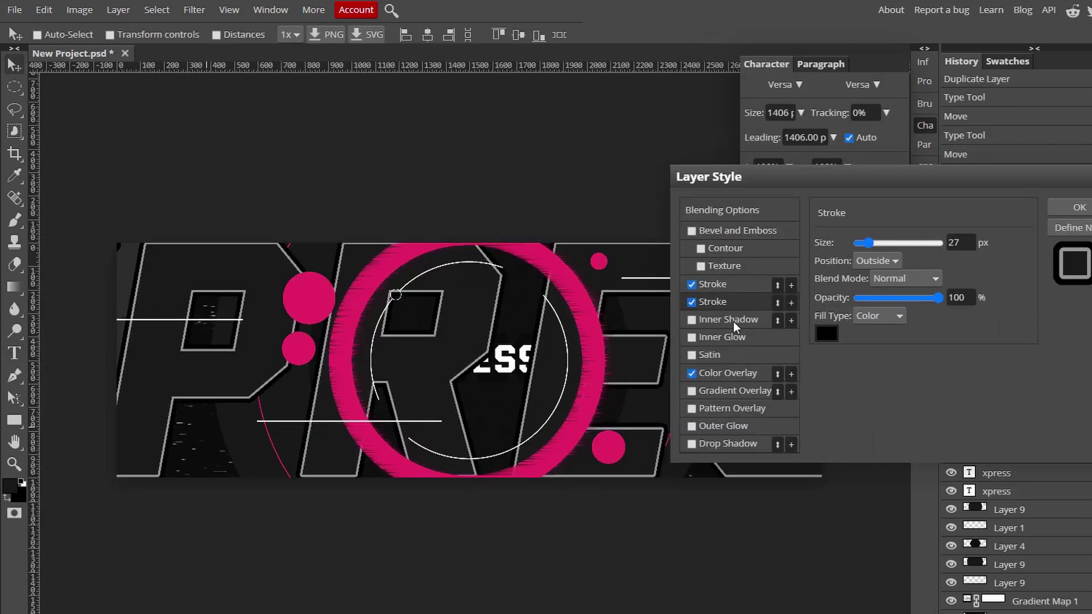
Add an inner shadow to the giant letters, then marquee-select the whole banner area.
click(730, 320)
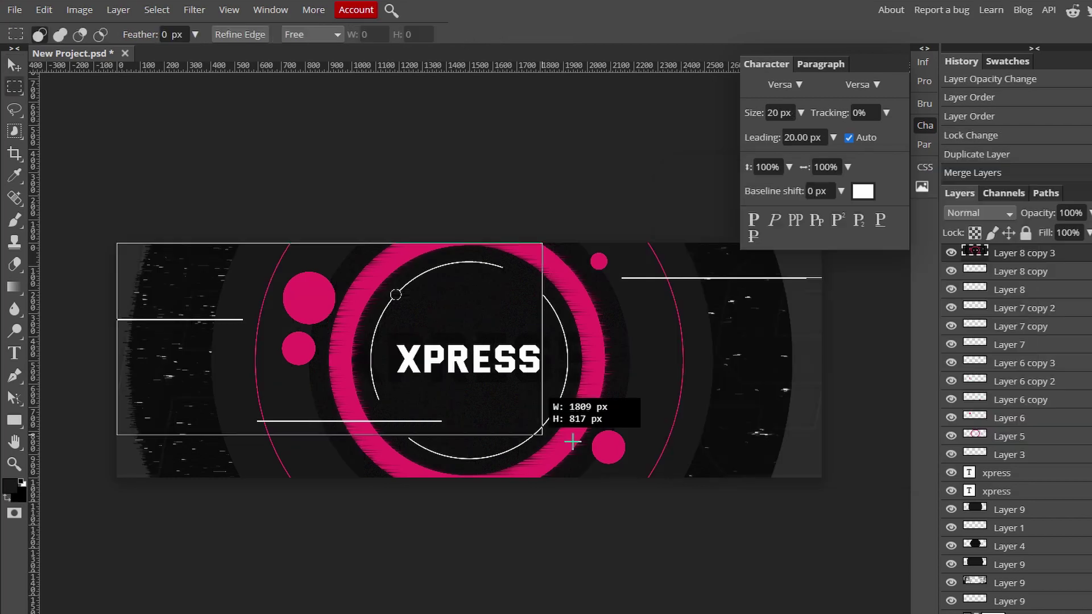
drag(560, 398, 860, 468)
right_click(700, 386)
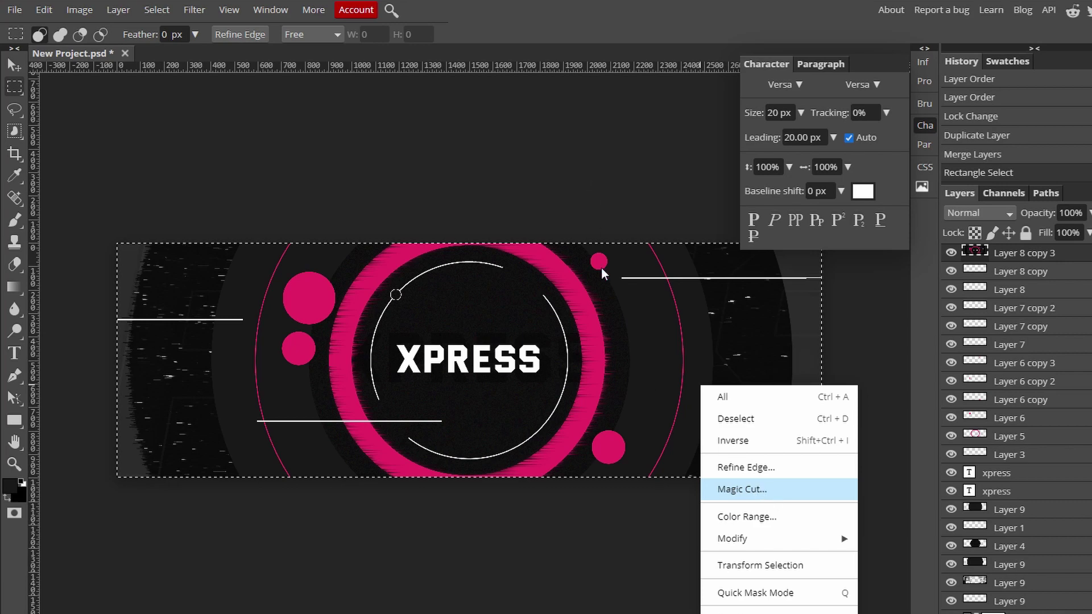
key(Return)
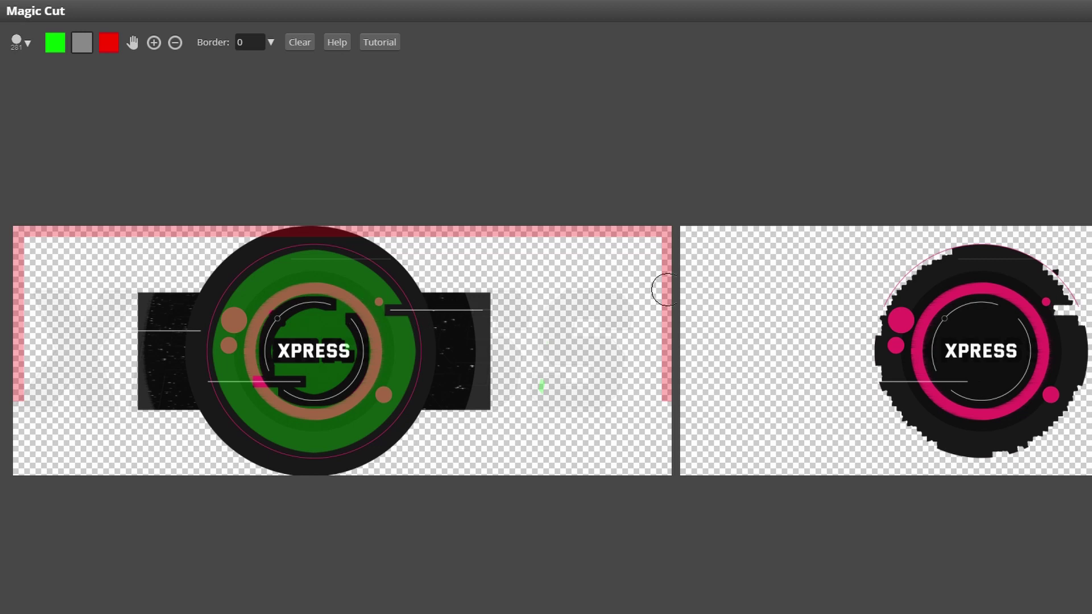
key(Escape)
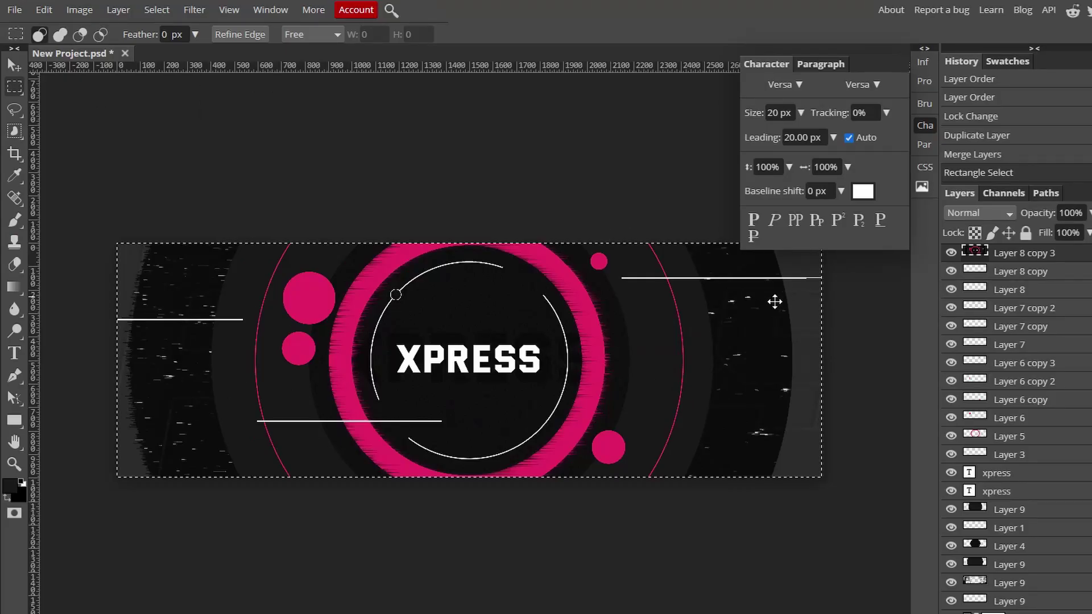
Deselect, duplicate the merged banner layer, and apply the Stylize Wind filter to the copy.
right_click(784, 318)
click(817, 353)
key(ctrl+j)
click(190, 12)
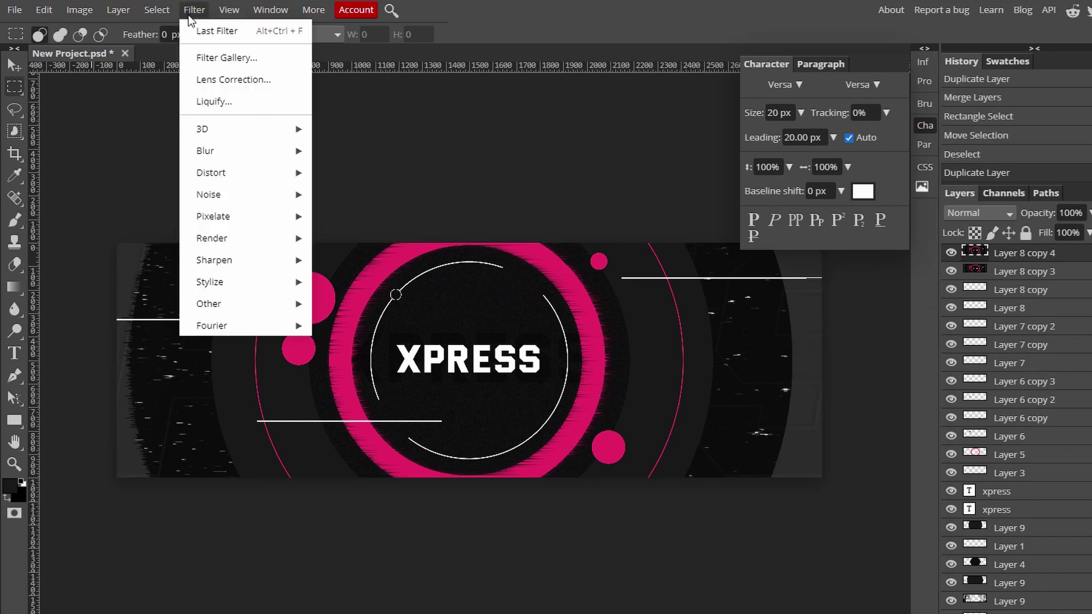
mouse_move(262, 150)
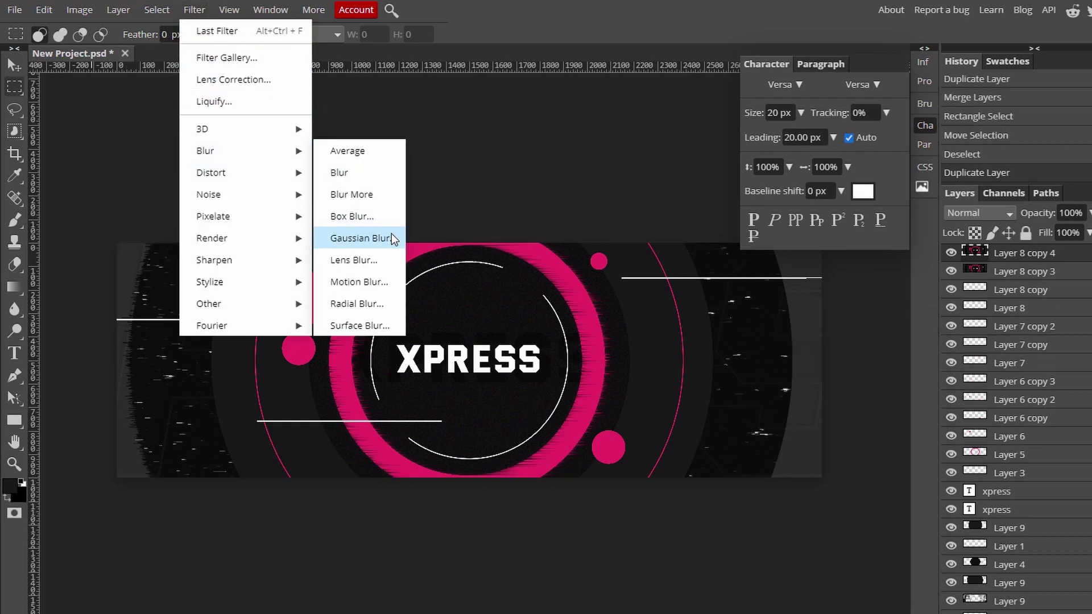
click(375, 282)
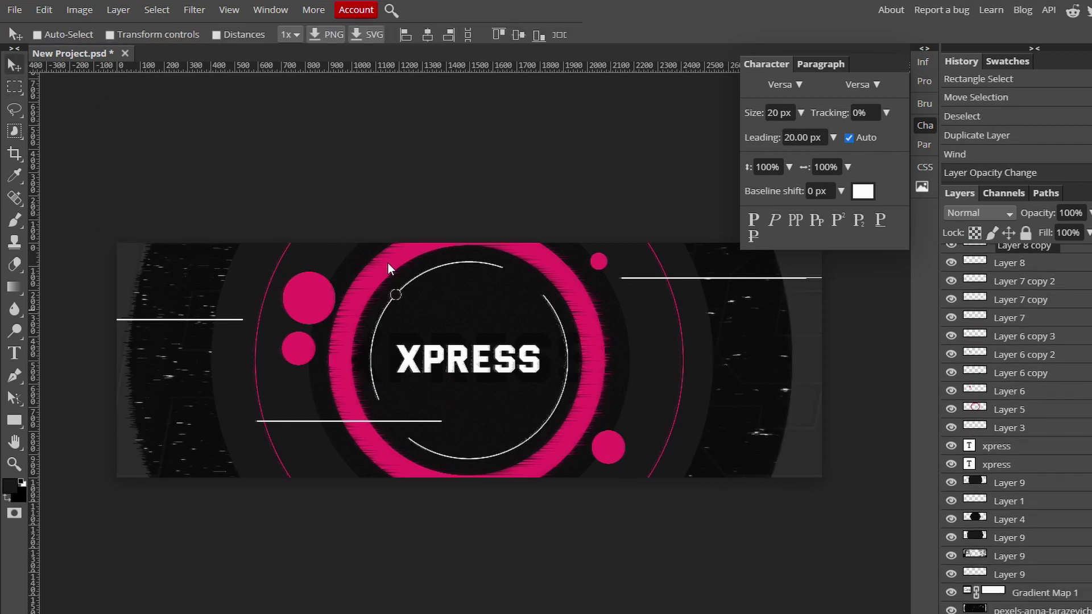
Collapse the Character panel so the banner and layer list are unobstructed.
click(925, 122)
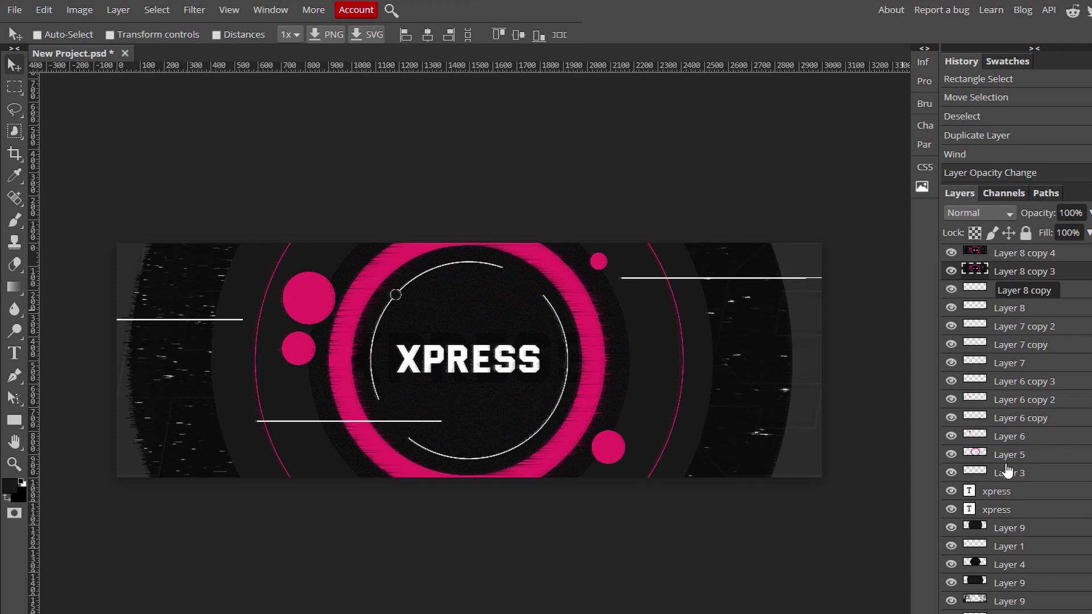
scroll(1007, 472, down, 1)
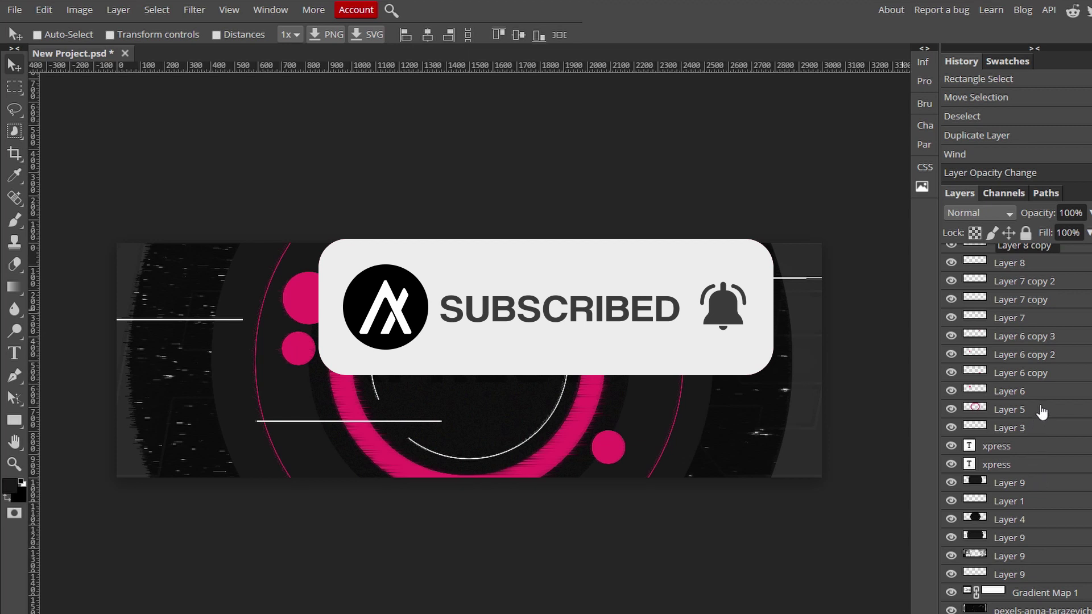
scroll(1043, 332, up, 1)
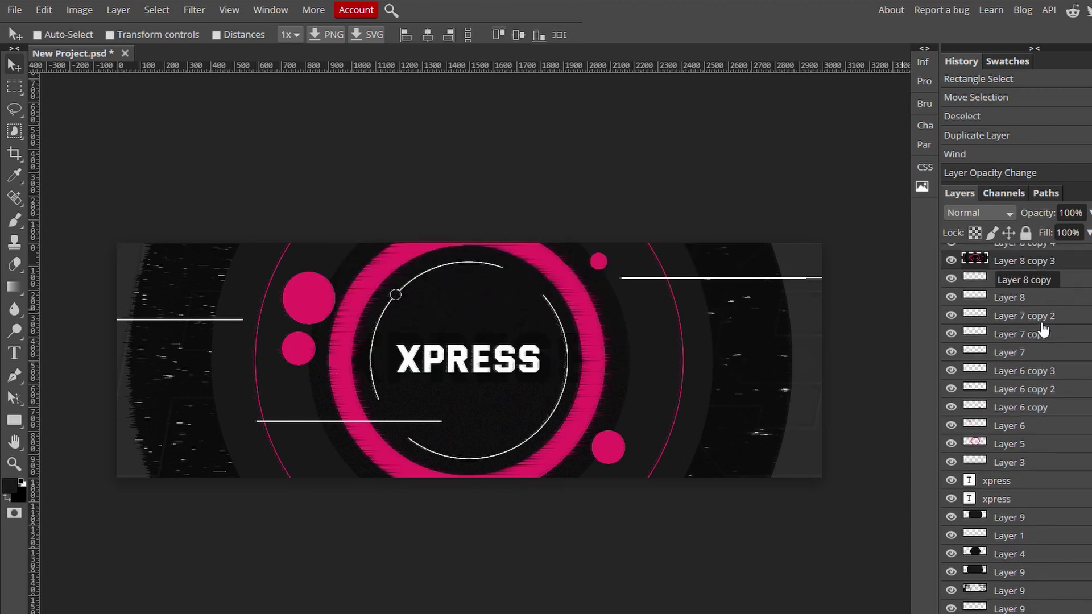
scroll(1044, 332, up, 1)
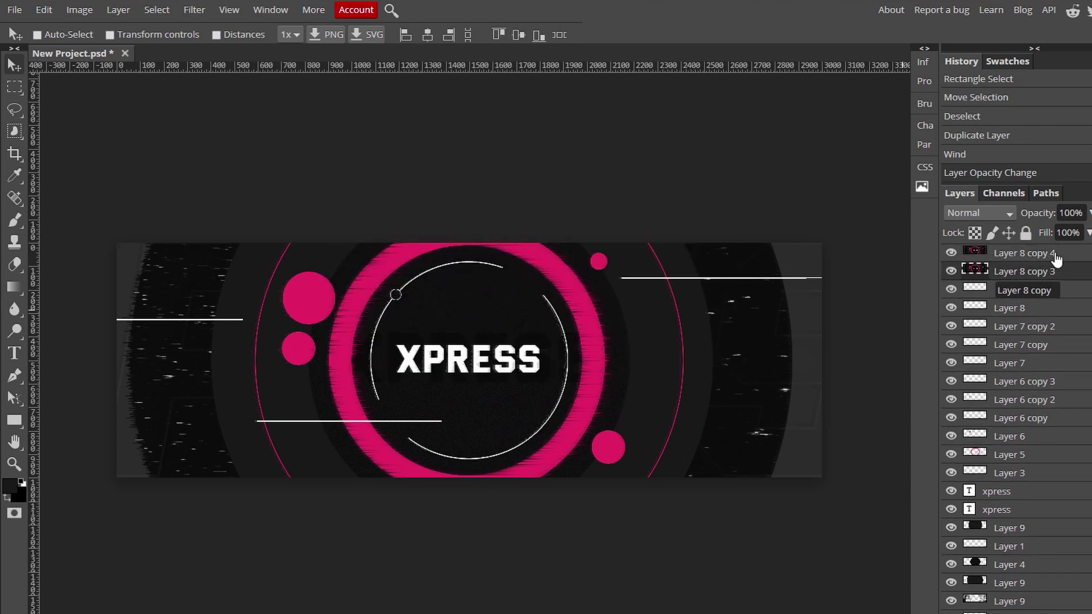